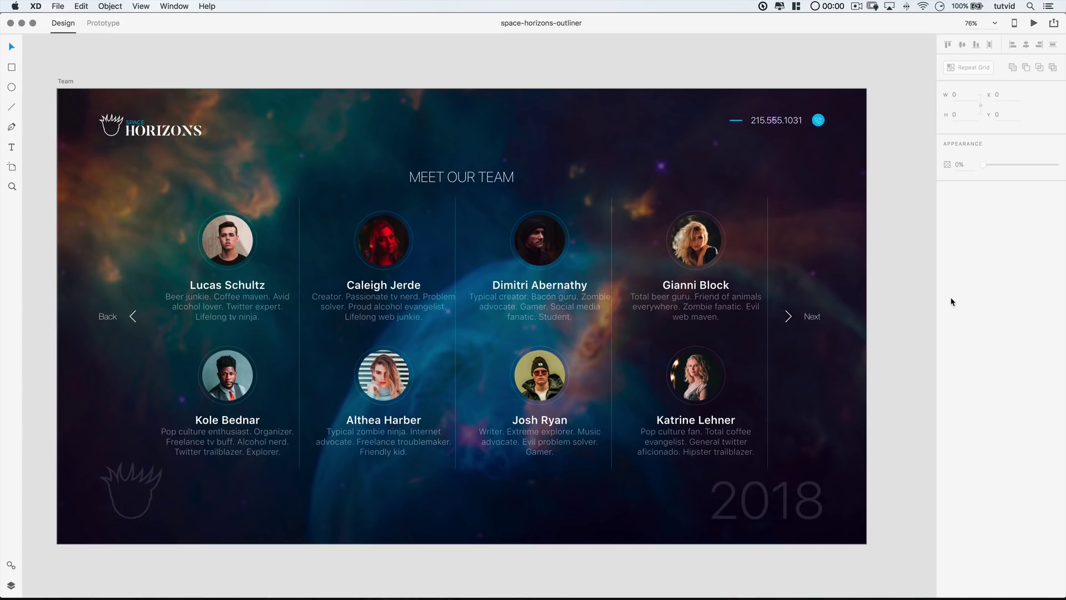
Switch to space-horizons-recd and turn on a square grid of size 10 for the Team artboard
click(166, 6)
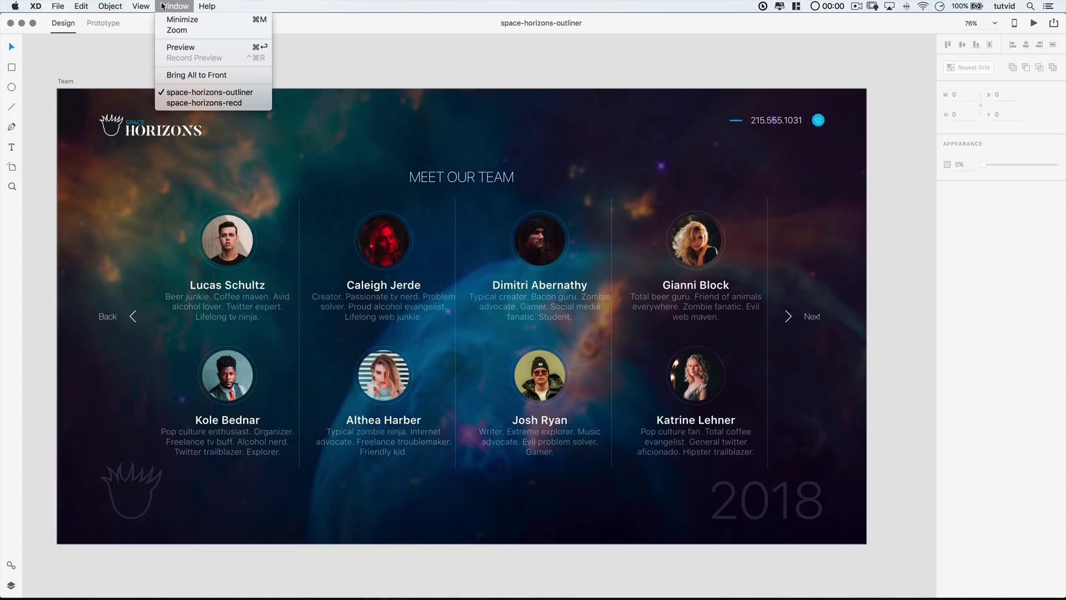
click(233, 103)
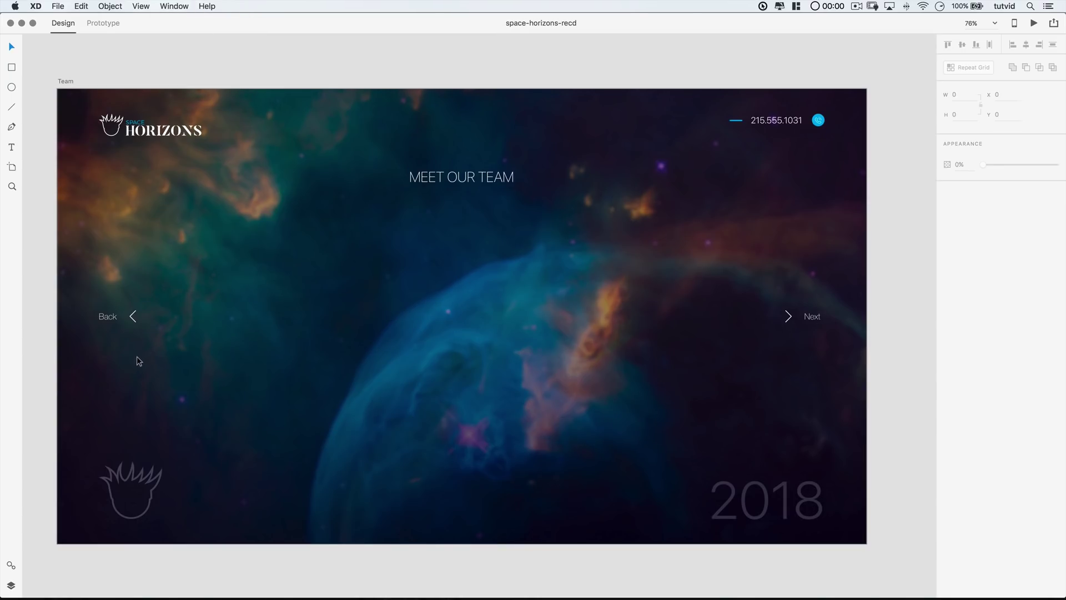
click(11, 585)
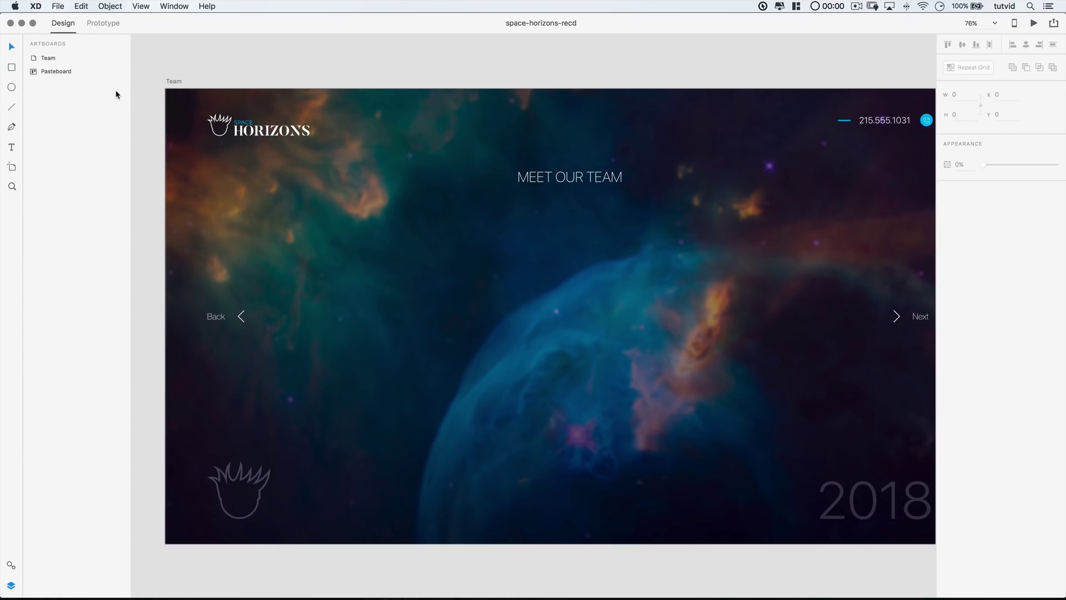
click(49, 58)
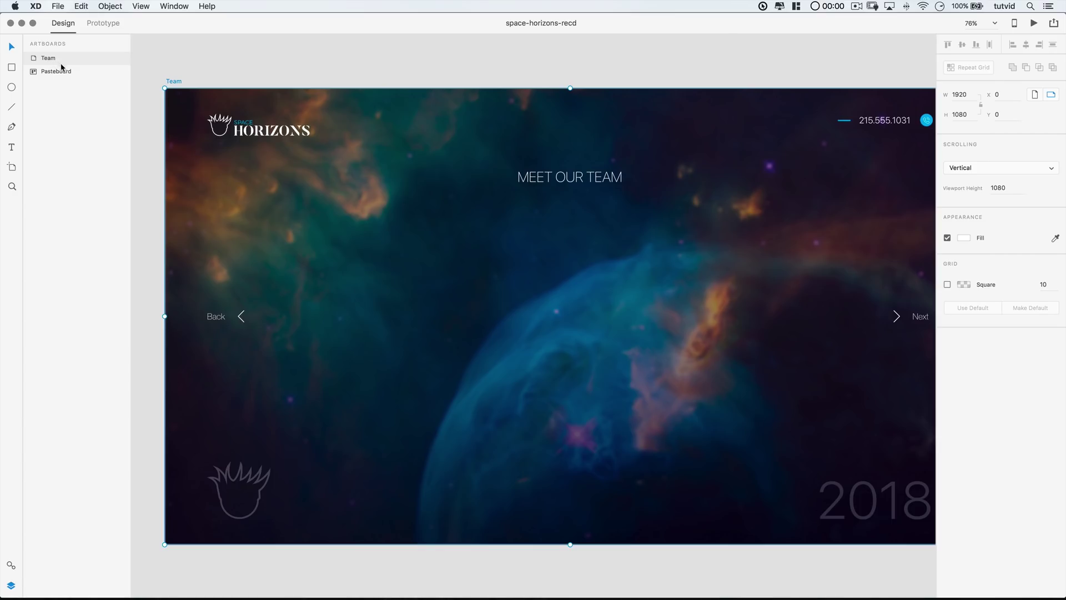
click(948, 285)
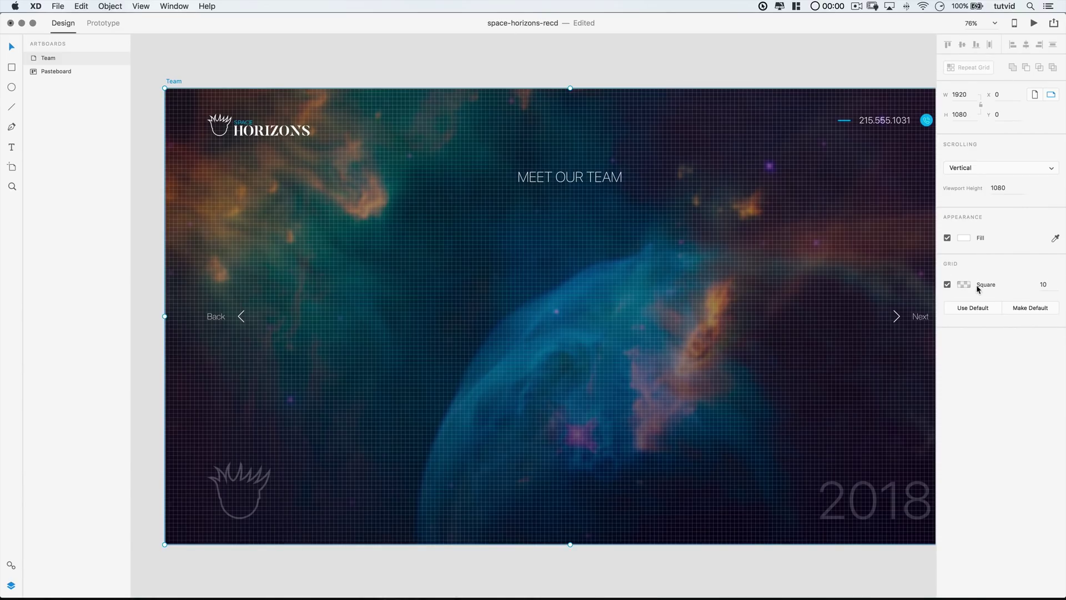
click(1046, 285)
Draw a borderless white circle in the artboard's upper left and paste a duplicate of it
key(super+0)
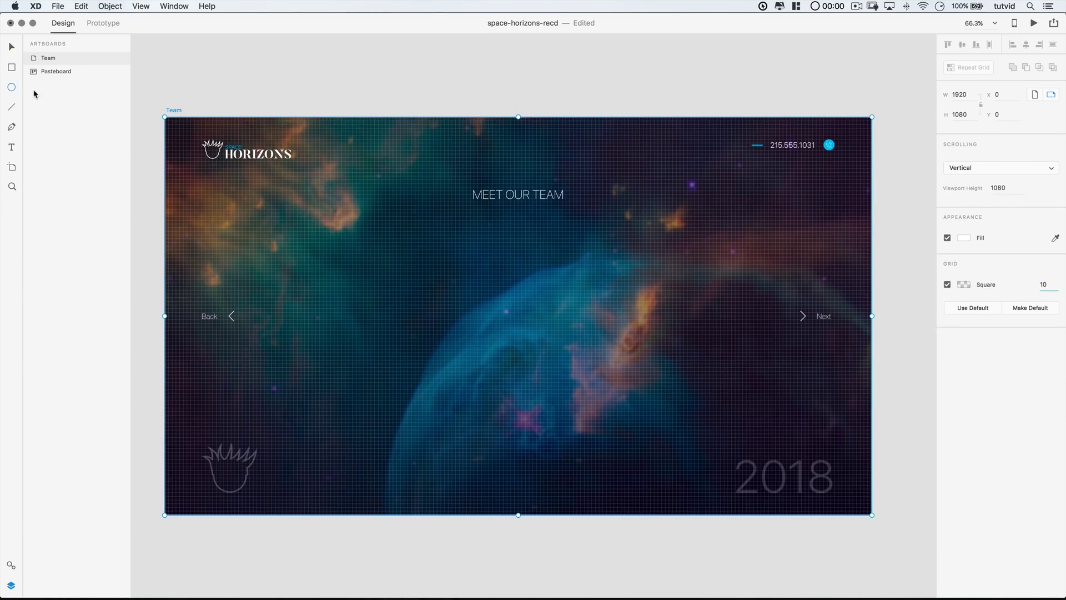
drag(349, 239, 410, 282)
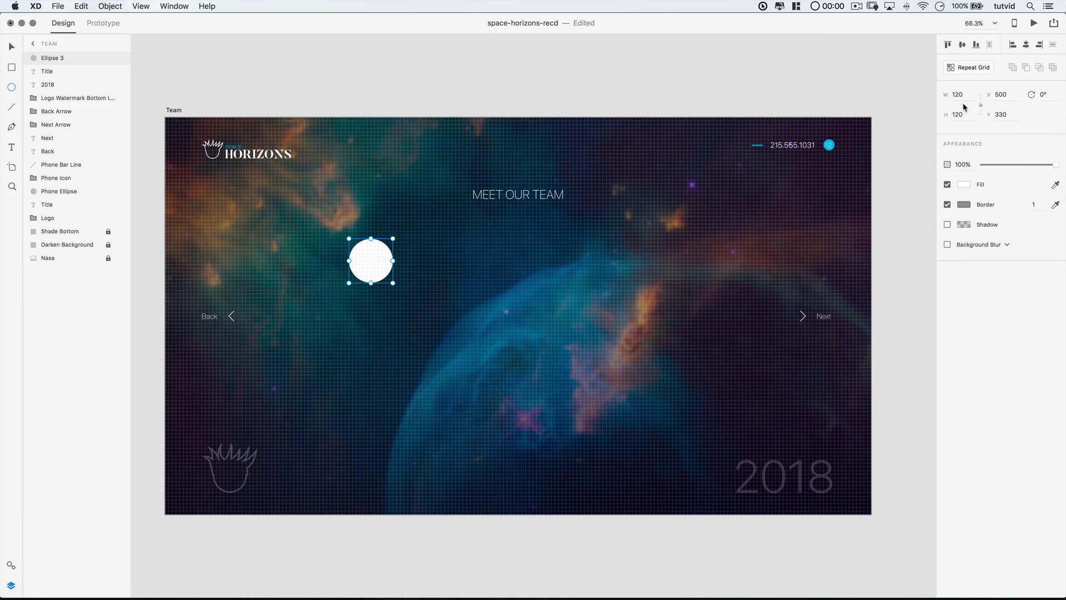
click(948, 205)
click(81, 6)
click(92, 57)
click(86, 6)
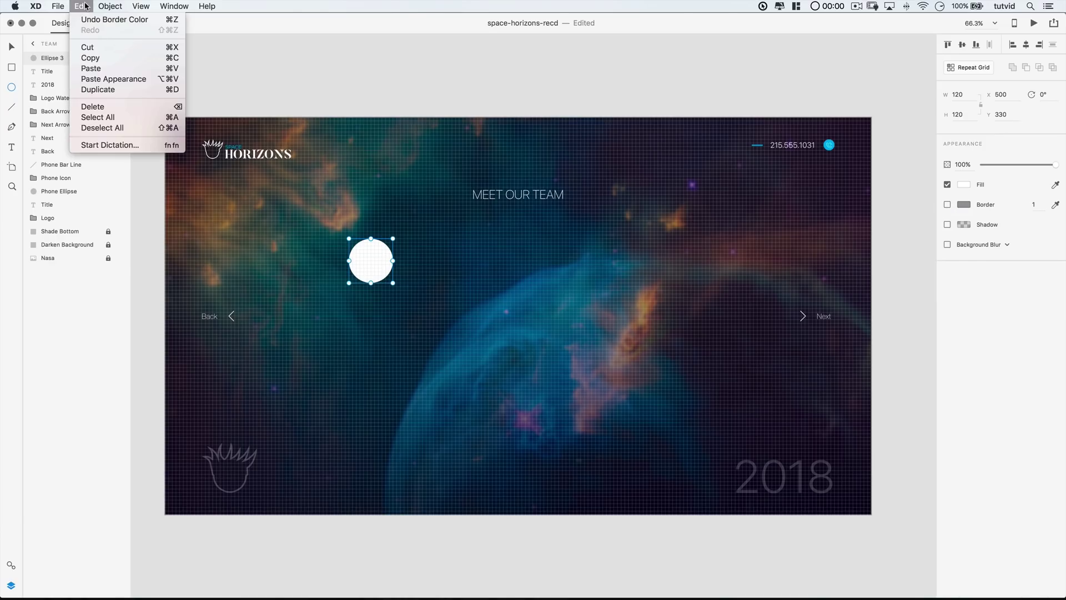
click(91, 68)
Rename the original circle layer img-holder and the copy img-border
double_click(56, 71)
text(img-holder)
key(Return)
double_click(48, 58)
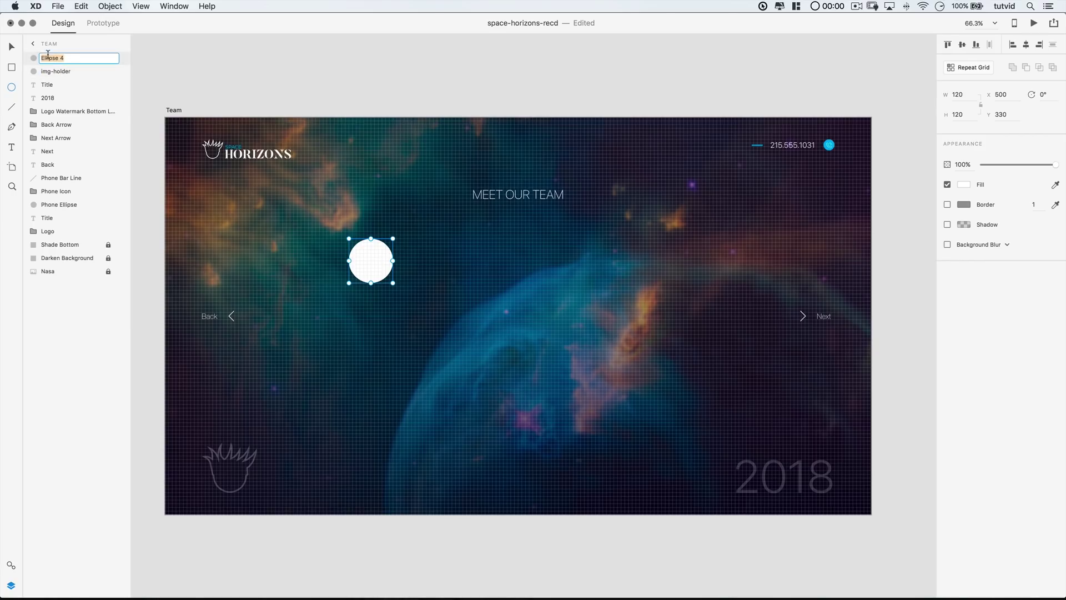
text(img-border)
key(Return)
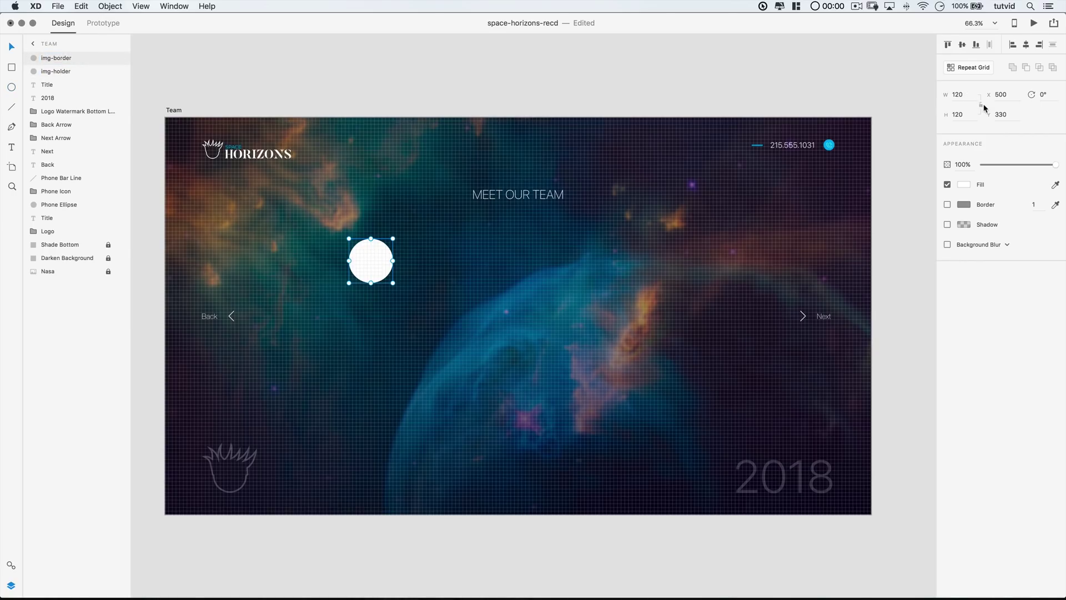
Resize img-border to 140 wide, remove its fill and give it a white border
click(957, 95)
text(140)
key(Tab)
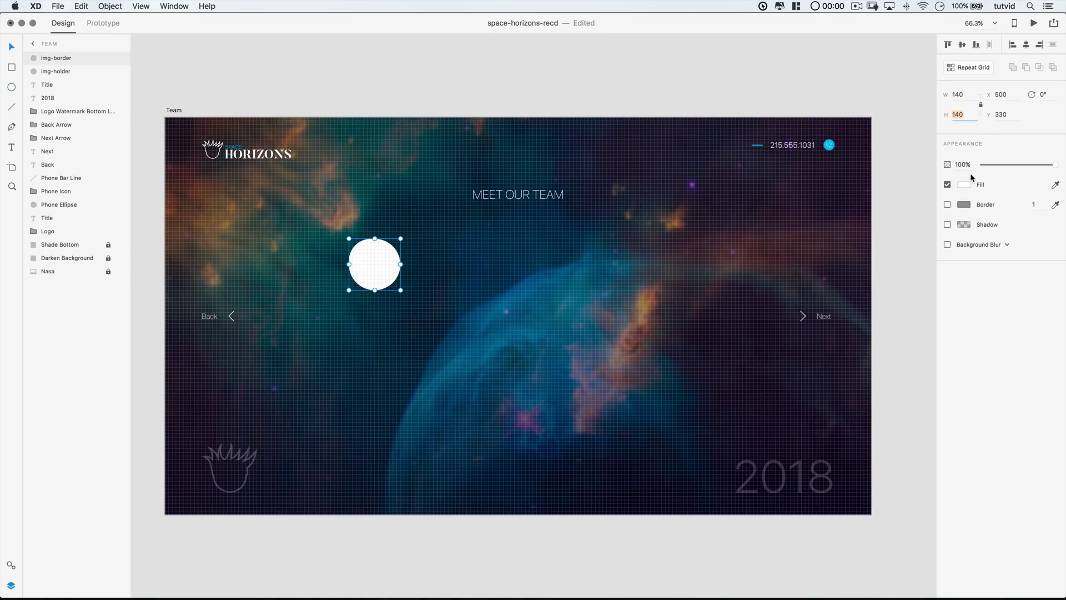
click(947, 184)
click(947, 204)
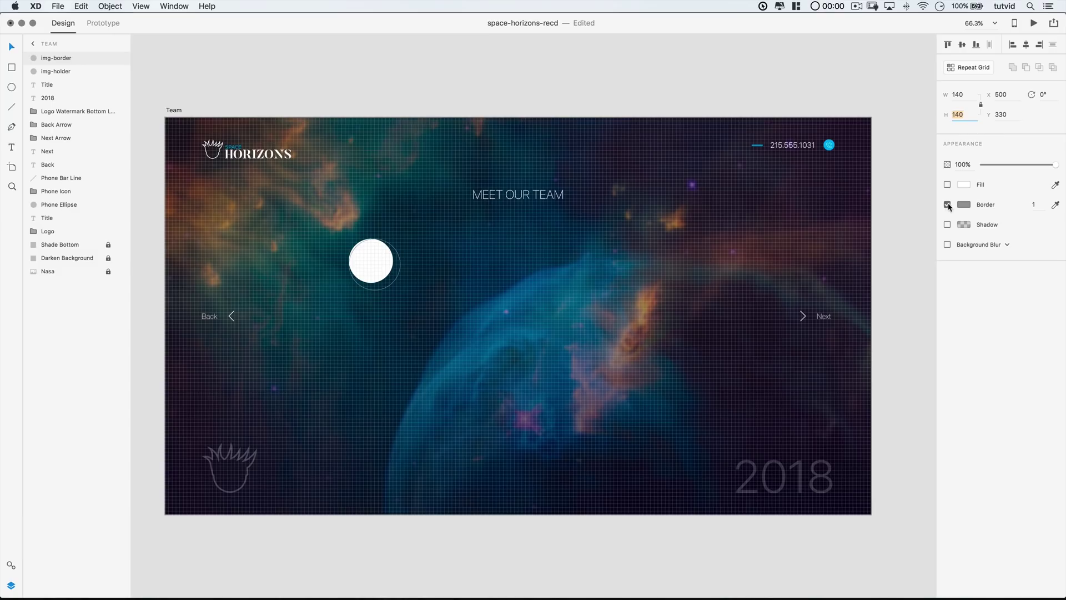
click(961, 205)
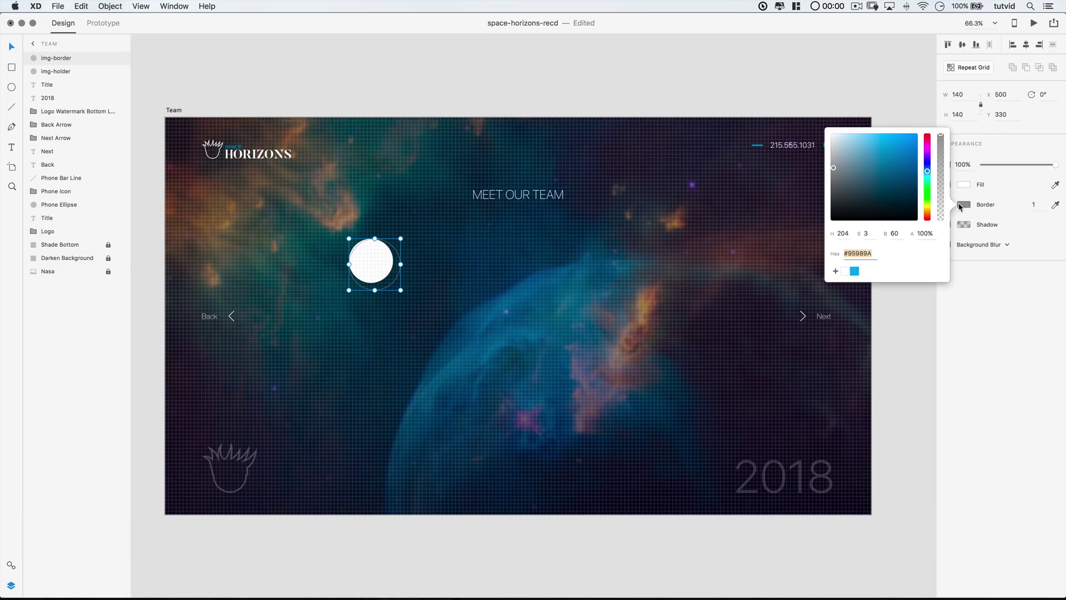
click(845, 272)
click(962, 304)
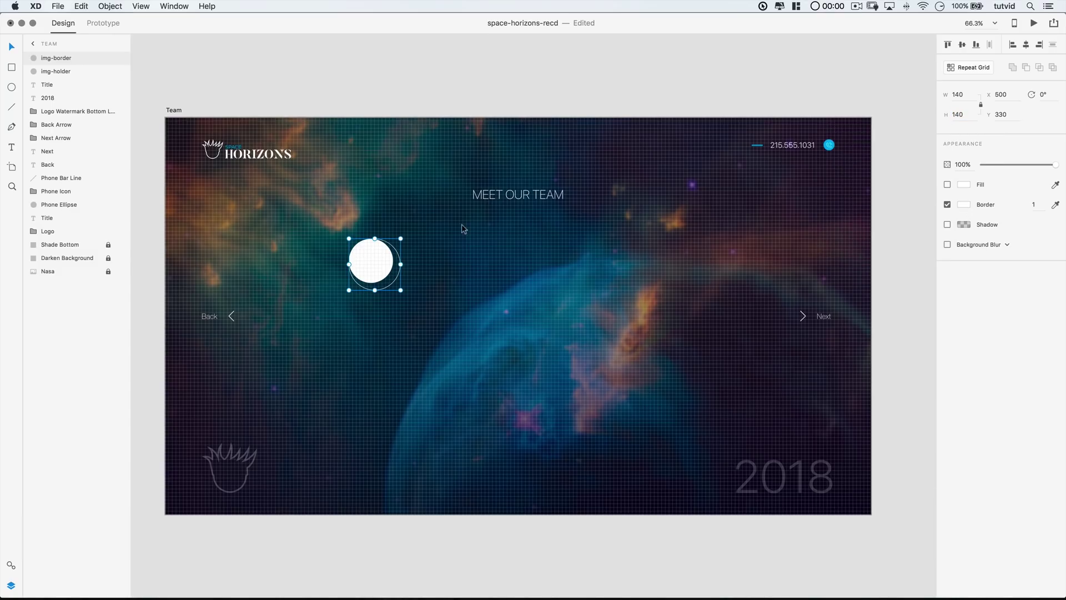
Centre both circles on each other and fade the img-border ring to 20% opacity
shift+click(378, 259)
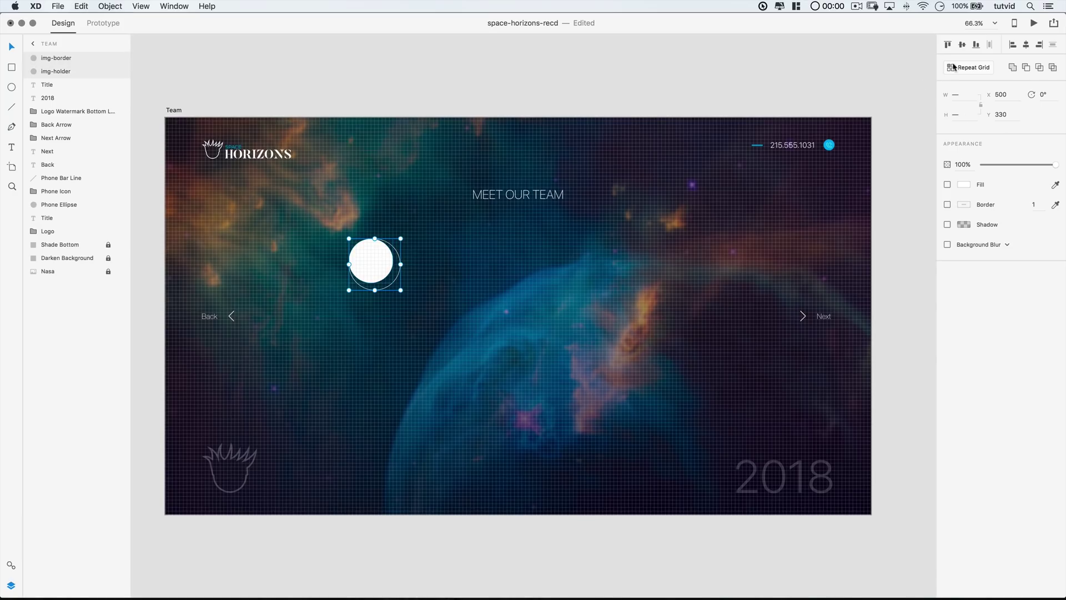
click(963, 47)
click(1028, 47)
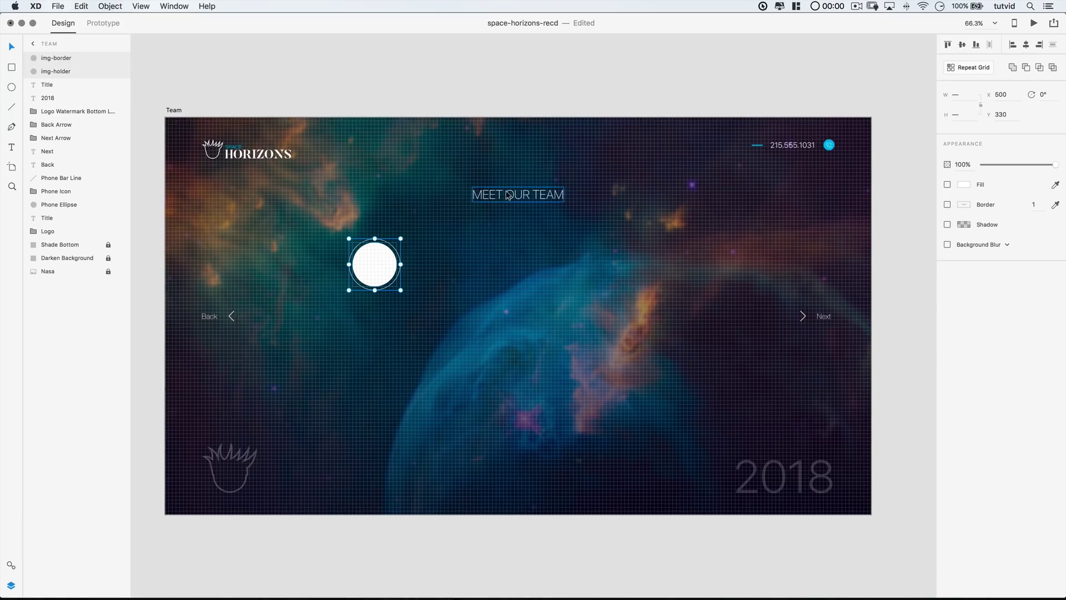
click(439, 243)
click(395, 251)
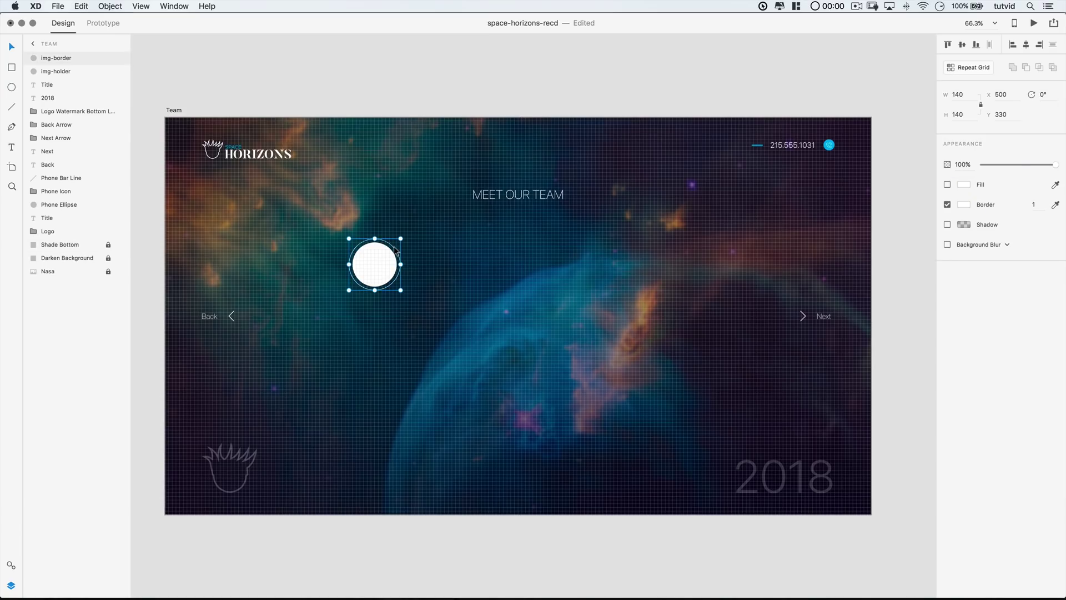
click(963, 165)
text(20)
key(Tab)
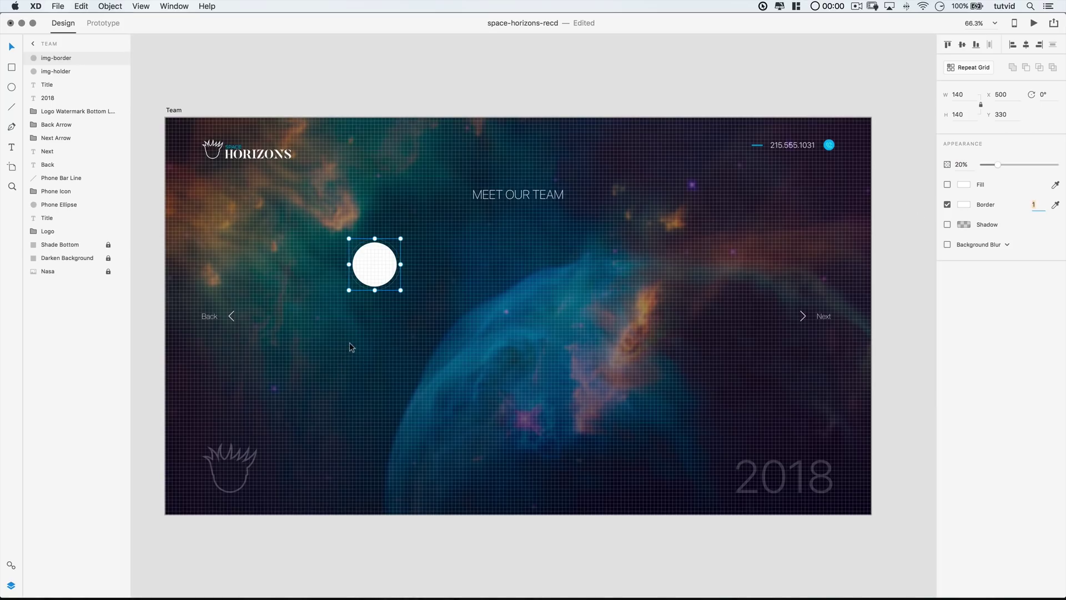
click(349, 342)
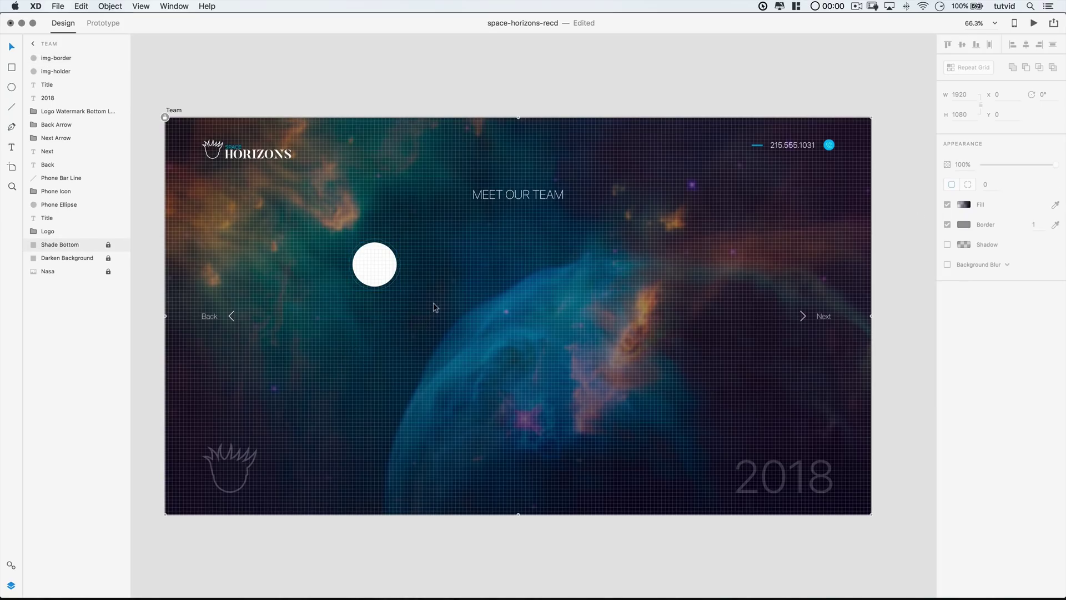
Add a 'Name Placeholder' text label below the circle
scroll(371, 267, up, 10)
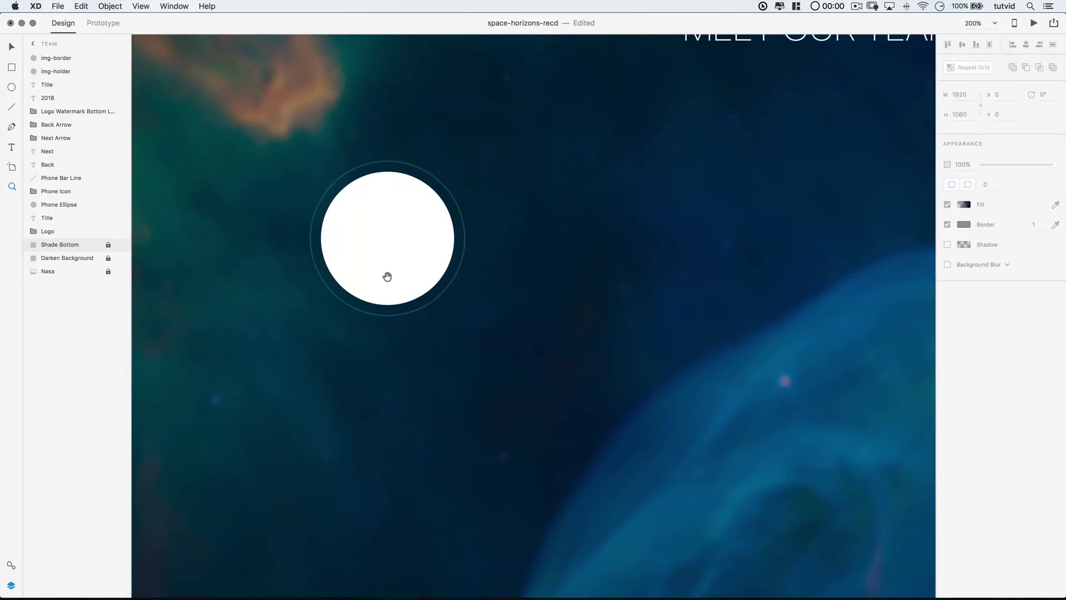
key(super+apostrophe)
drag(387, 277, 518, 245)
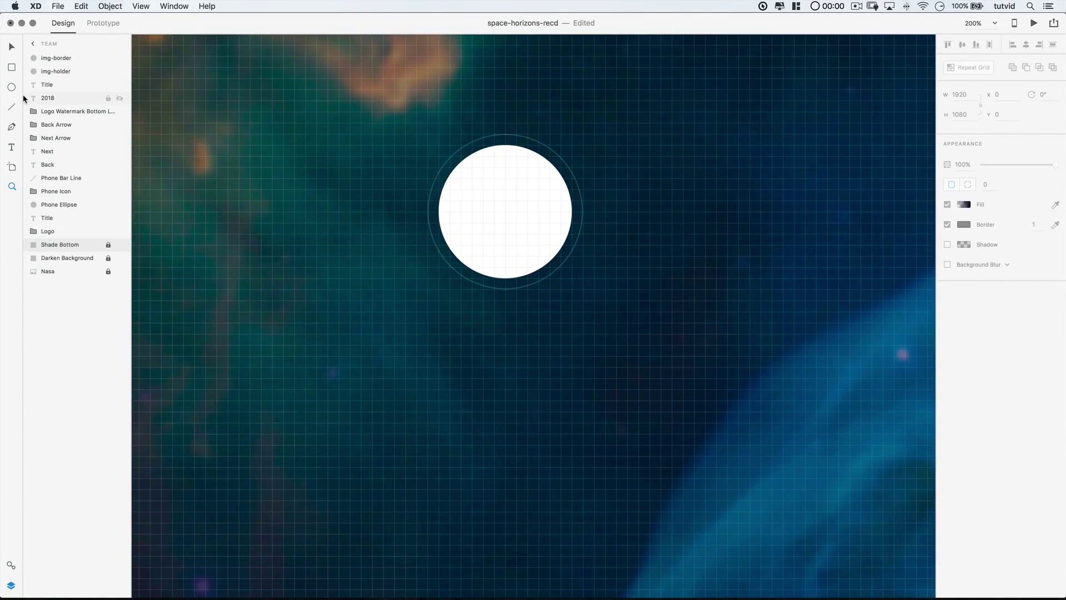
click(13, 147)
click(460, 372)
text(MNam)
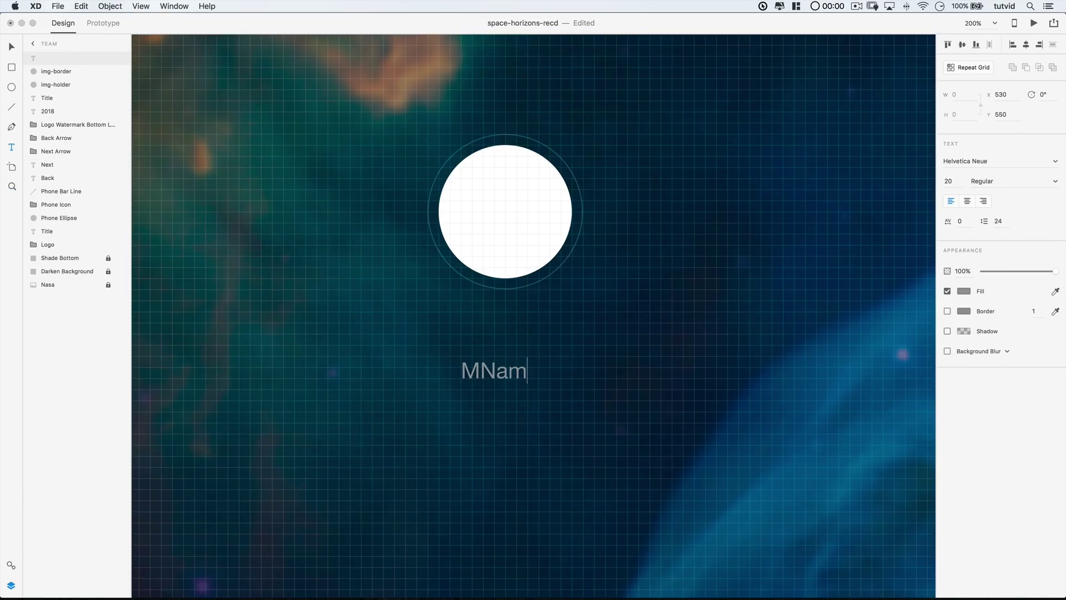
key(BackSpace)
key(BackSpace)
key(BackSpace)
key(BackSpace)
text(Name Placeholder)
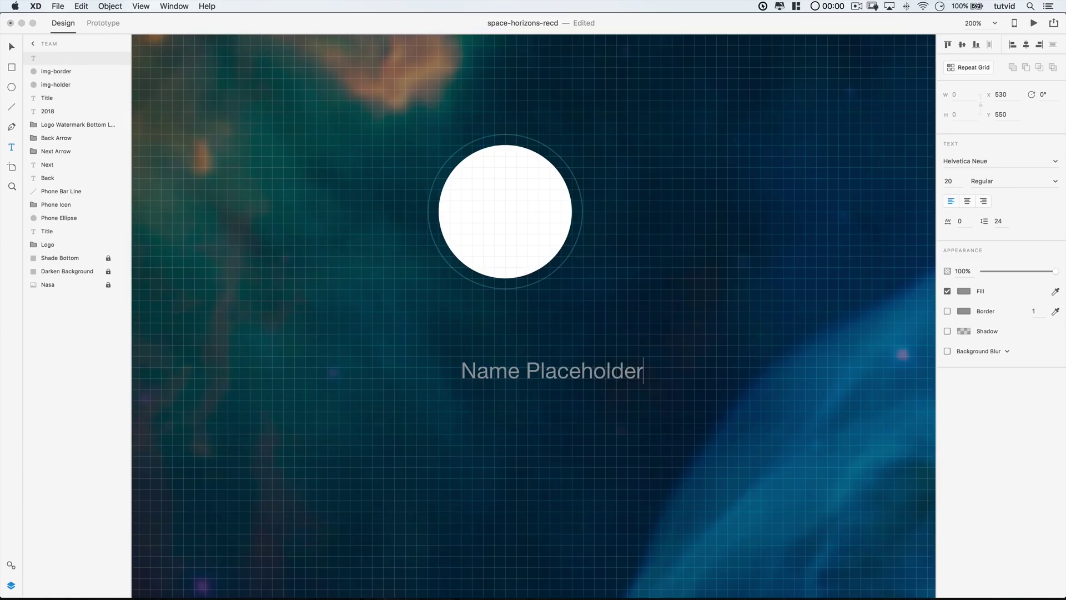
key(Escape)
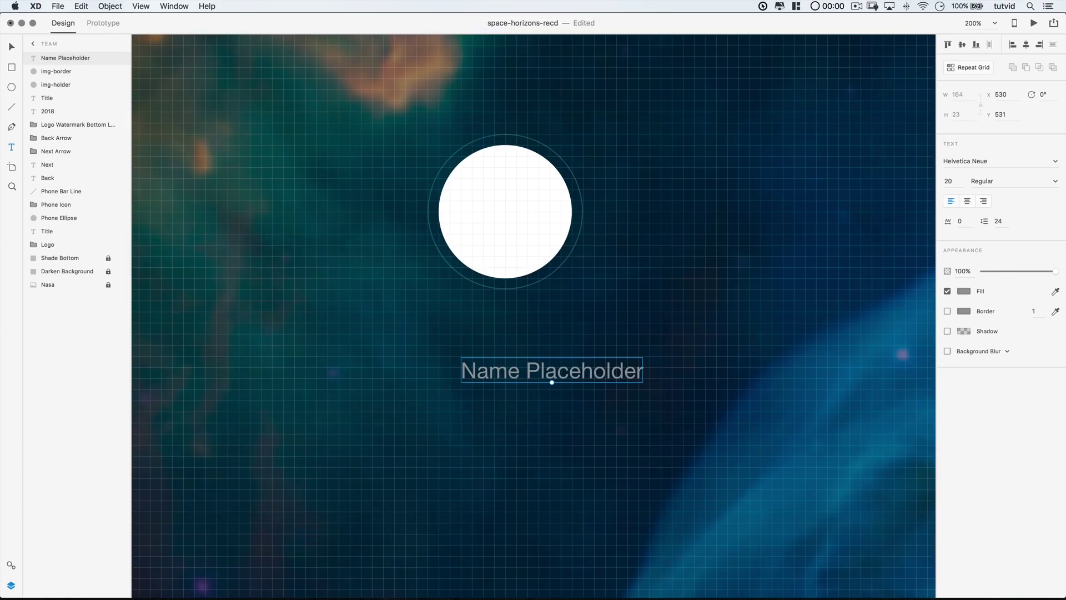
Style the name as SF Pro Text 26 pt Semibold, white, centre-aligned
click(999, 160)
text(SF Pro T)
key(Tab)
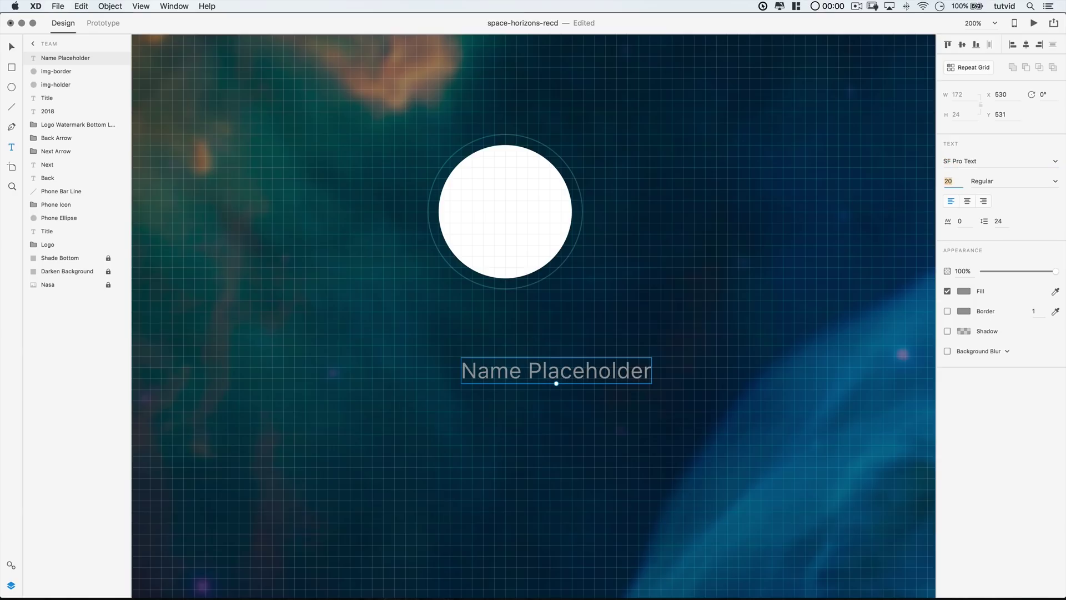
text(26)
key(Tab)
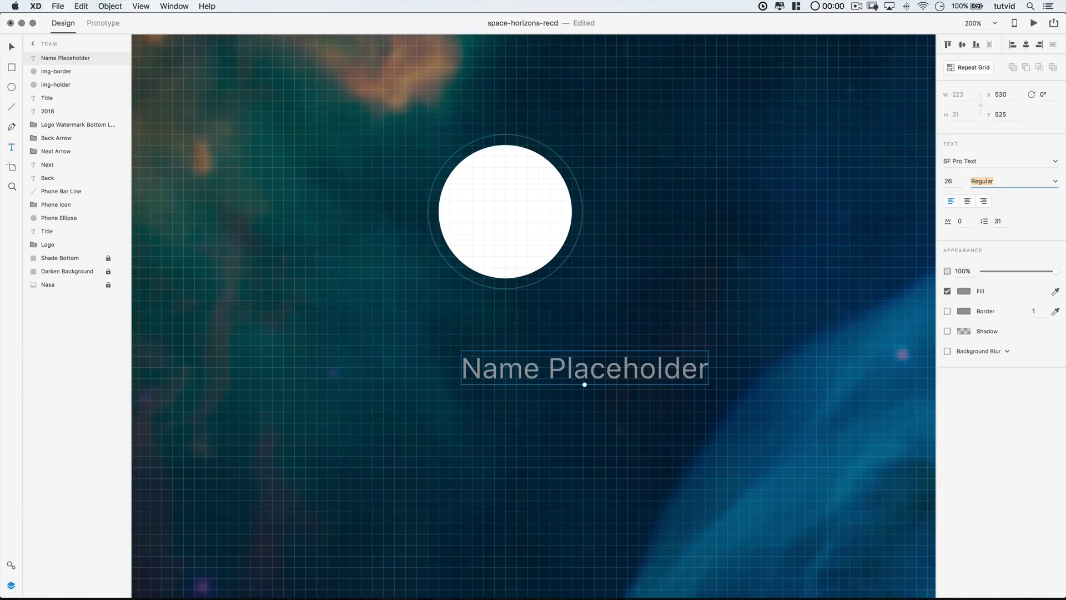
click(1043, 181)
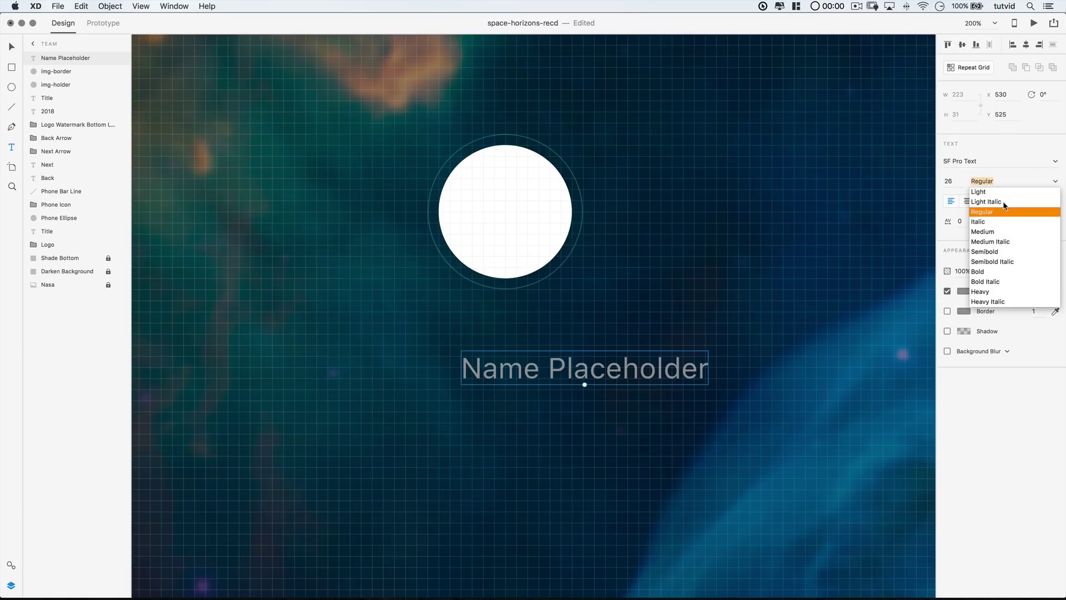
click(985, 251)
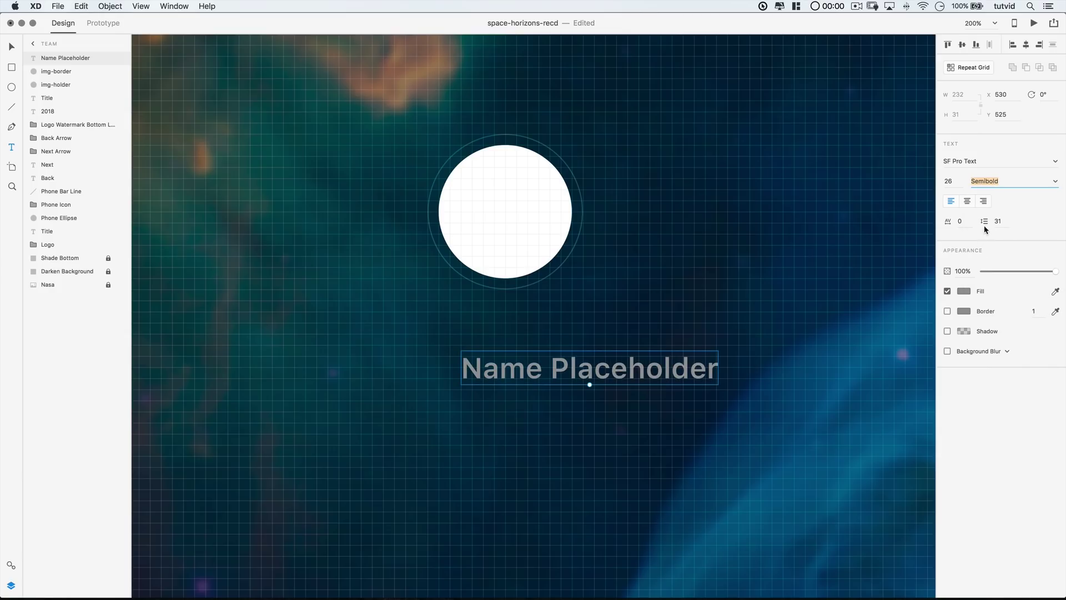
click(964, 292)
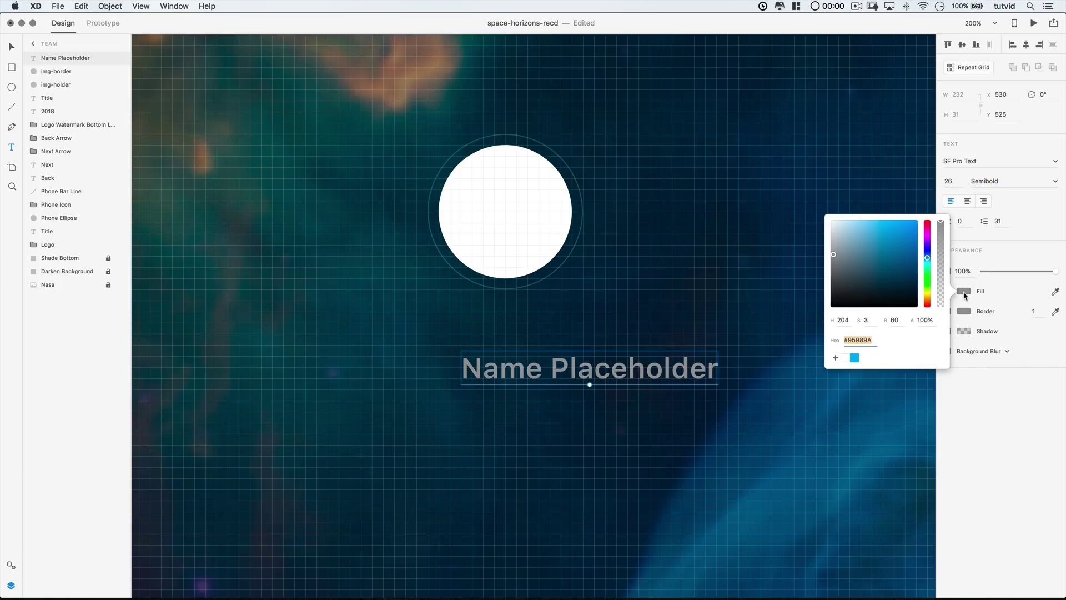
click(845, 359)
click(1000, 421)
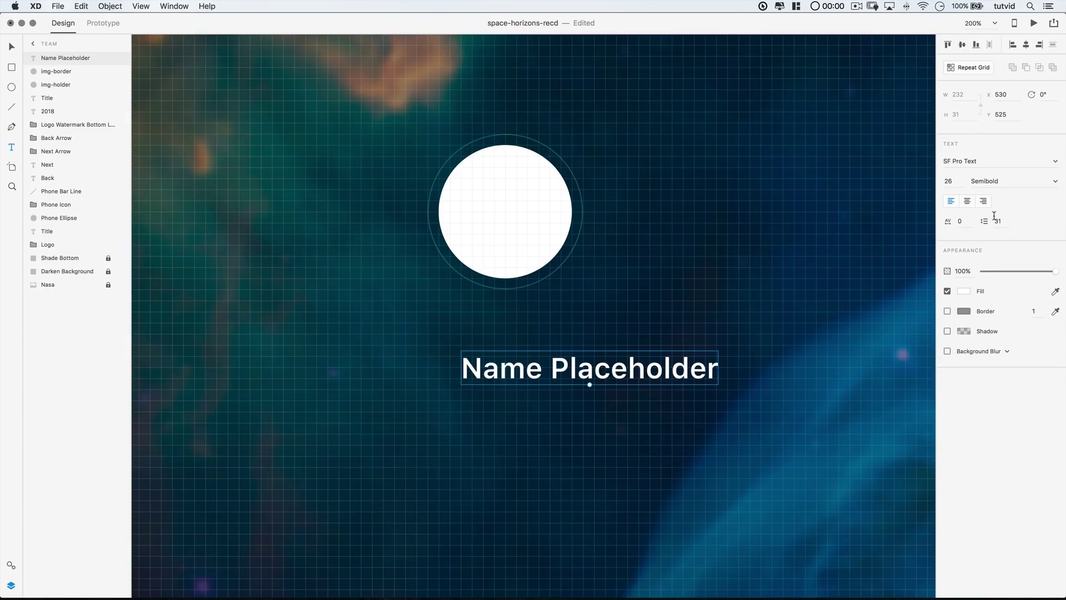
click(968, 202)
With the grid hidden, position the Name Placeholder label centred 20 units below the circle
key(super+apostrophe)
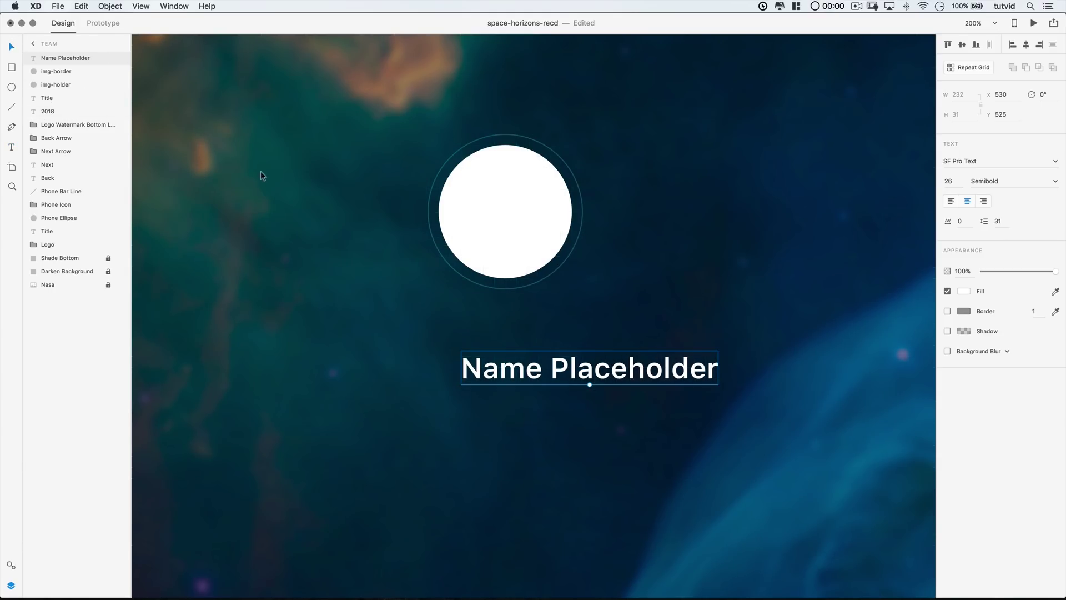
drag(653, 378, 566, 317)
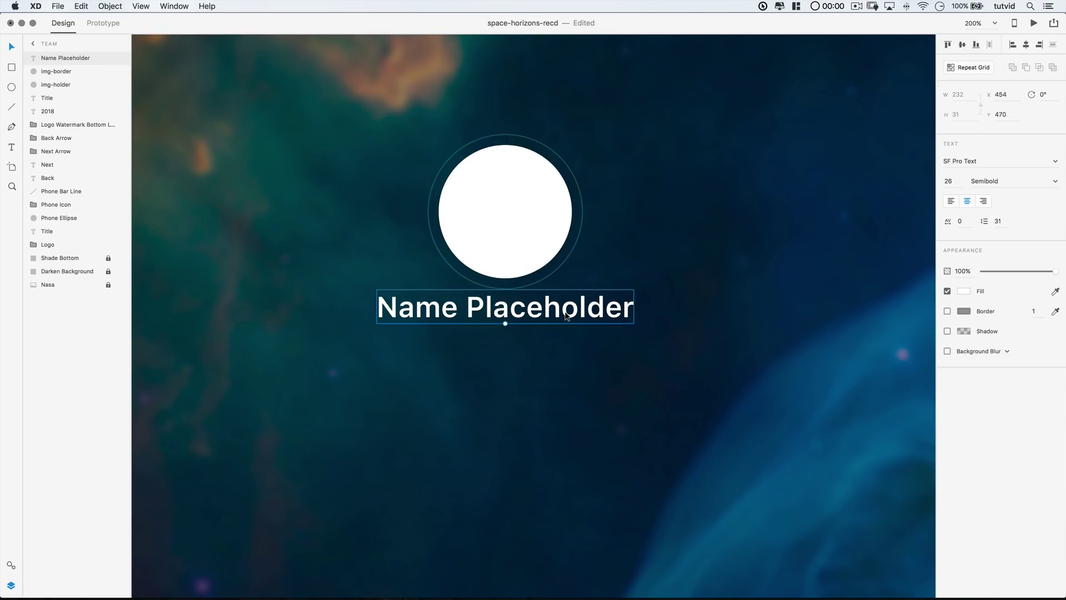
drag(567, 316, 567, 337)
click(561, 378)
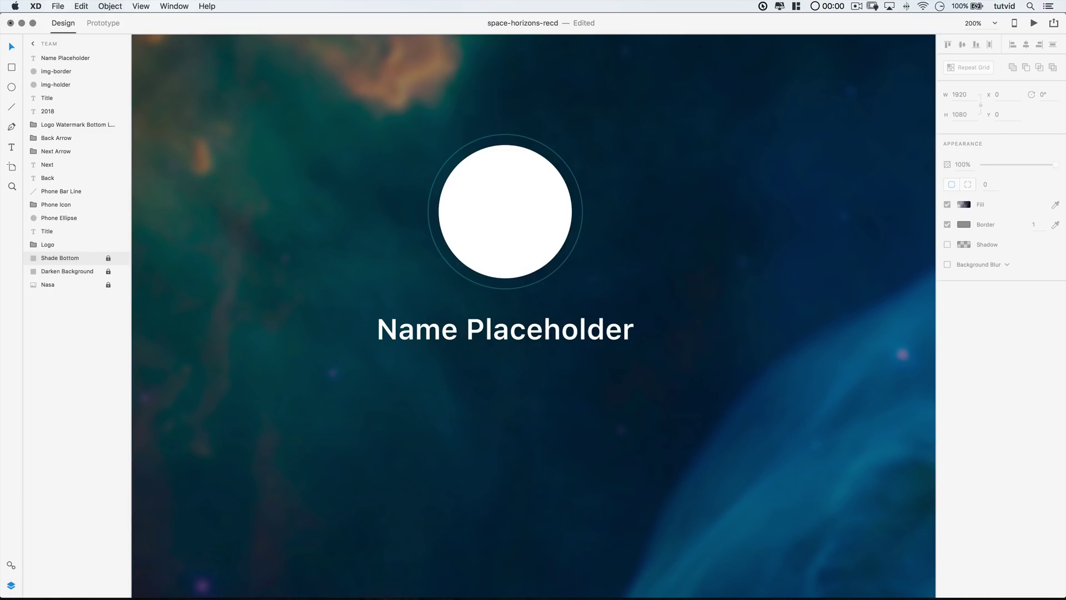
key(super+apostrophe)
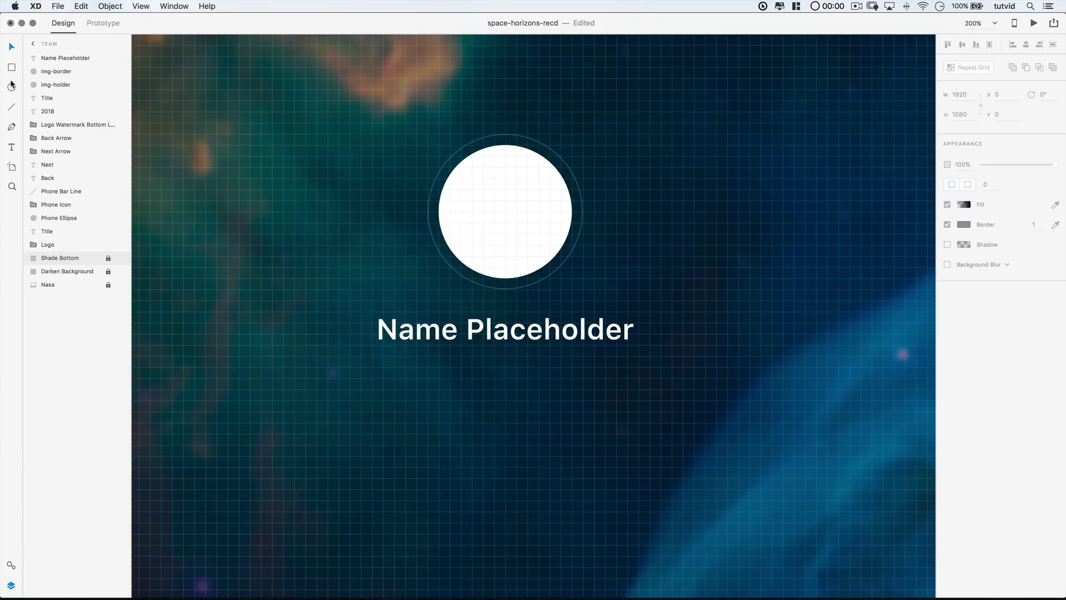
Create an area text box below the name filled with pasted Lorem ipsum text
click(12, 148)
drag(239, 356, 783, 466)
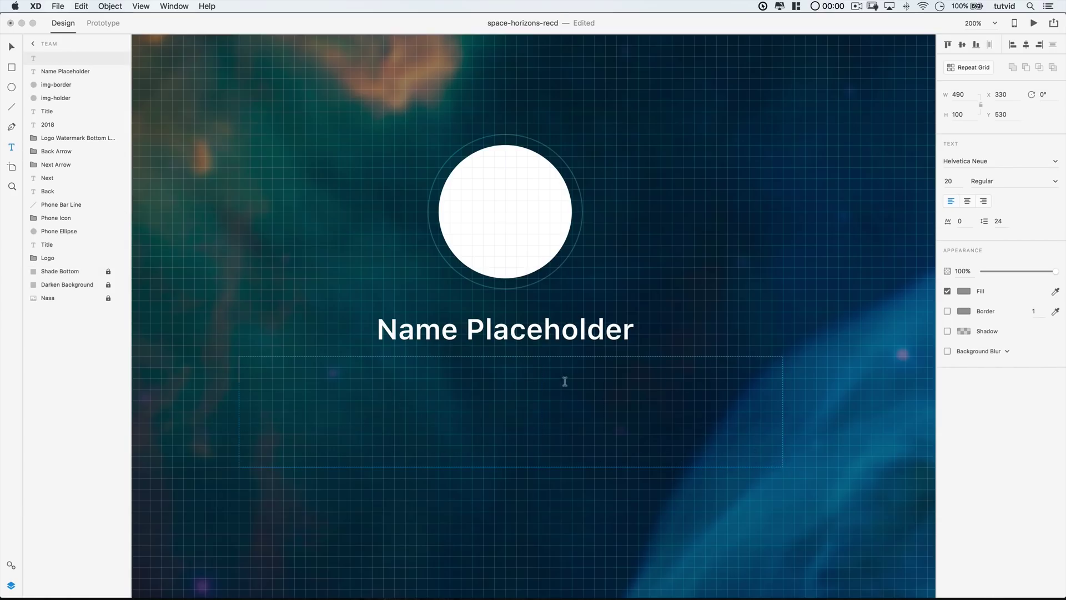
text(Lorem ipsum dolor sit amet, consectetur adipiscing elit. Proin condimentum faucibus vulputate.)
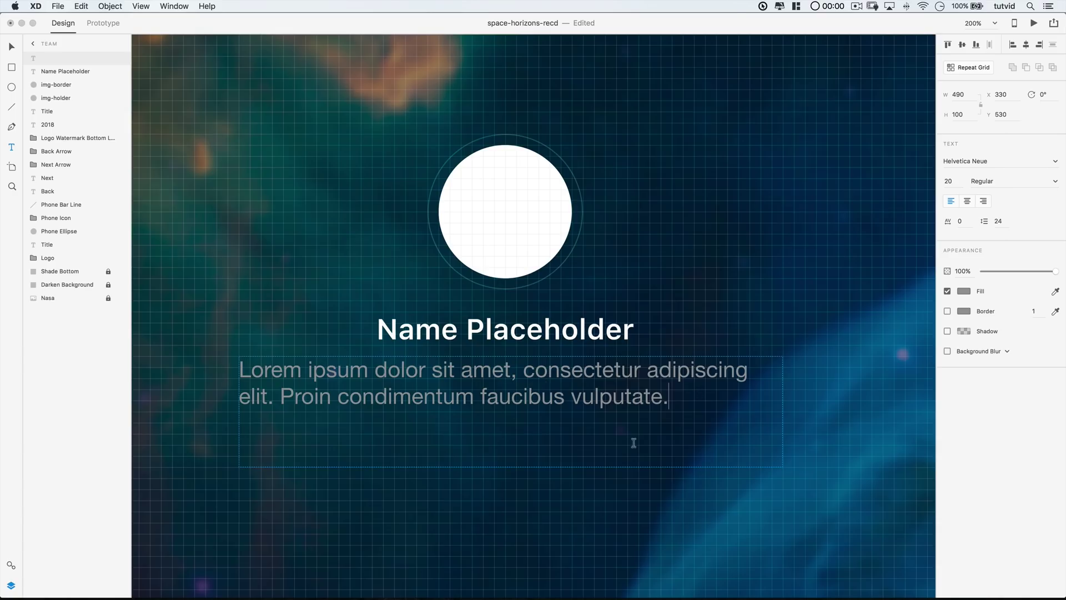
key(Escape)
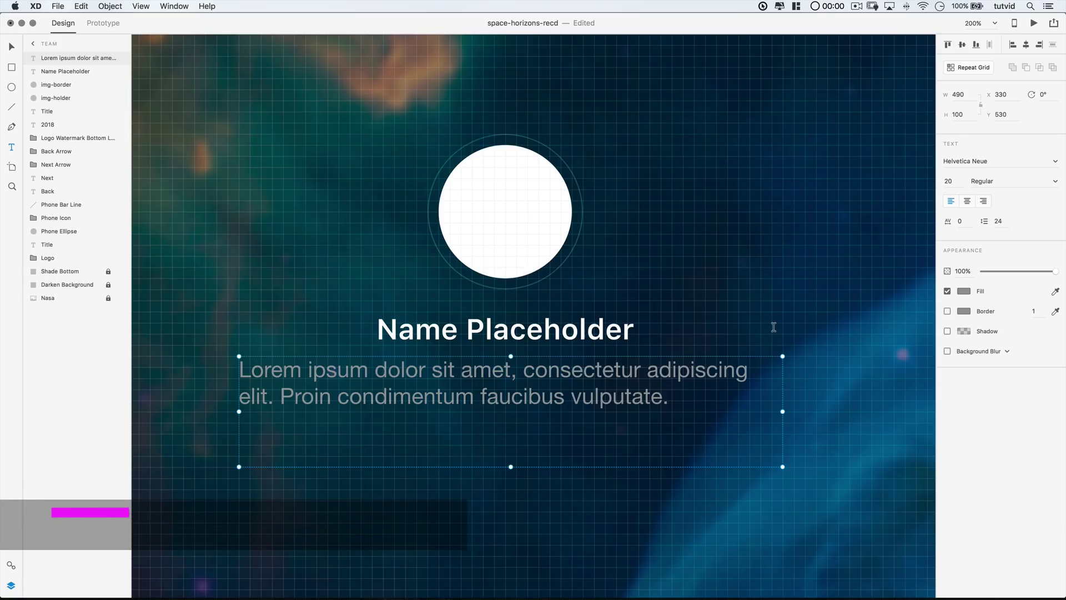
Make the paragraph centre-aligned SF Pro Text Light at 50% opacity
click(966, 202)
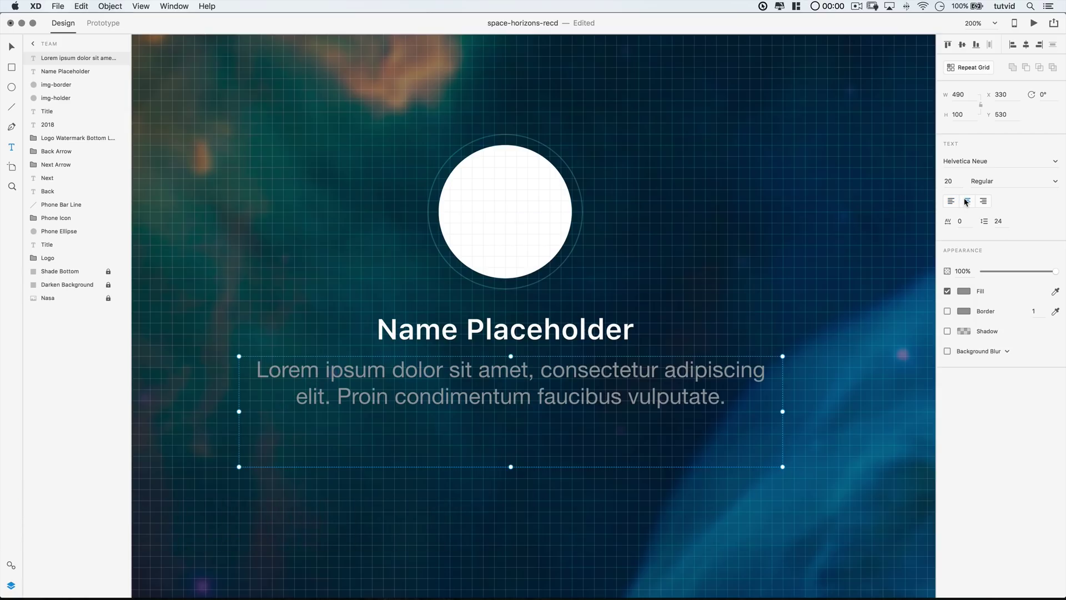
click(978, 161)
text(SF Pro Text)
key(Tab)
click(977, 183)
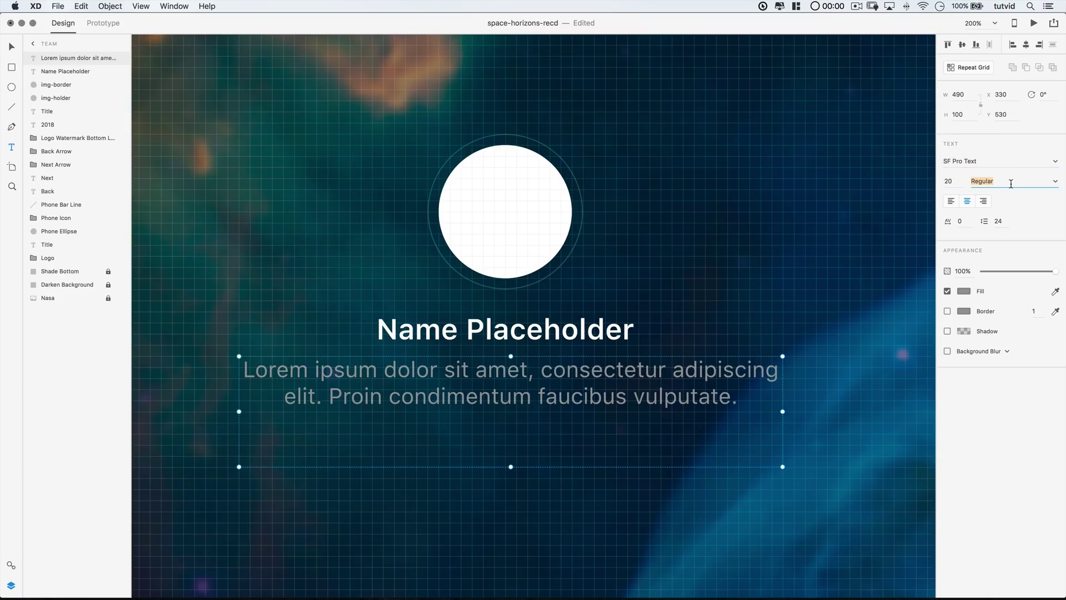
click(1054, 182)
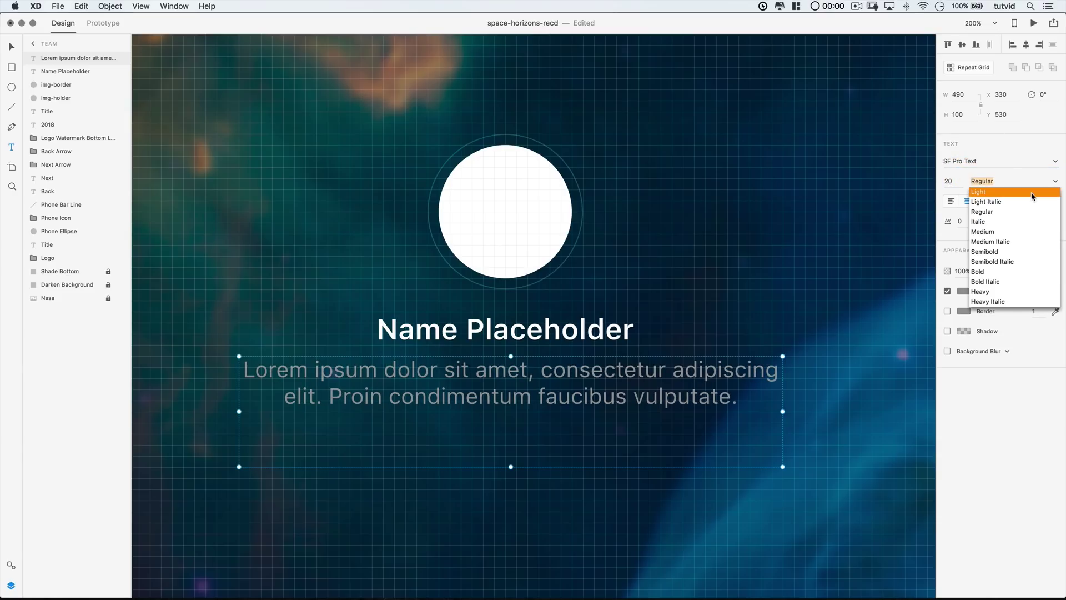
click(1037, 192)
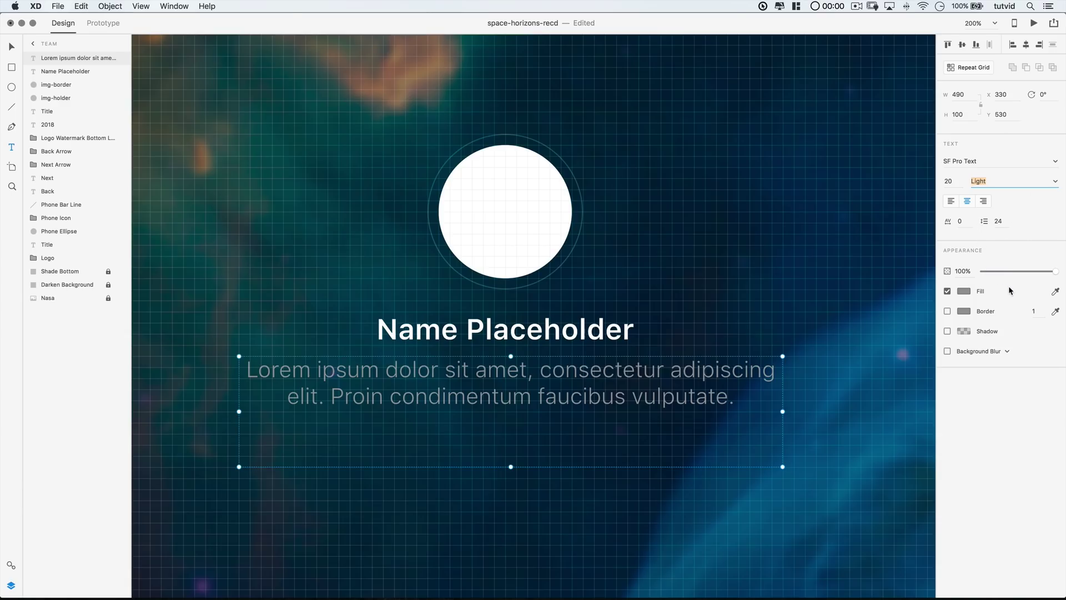
click(966, 292)
key(Escape)
key(5)
Size the paragraph box to 340×80 and centre it just beneath the name
click(961, 94)
text(340)
key(Tab)
text(80)
key(Tab)
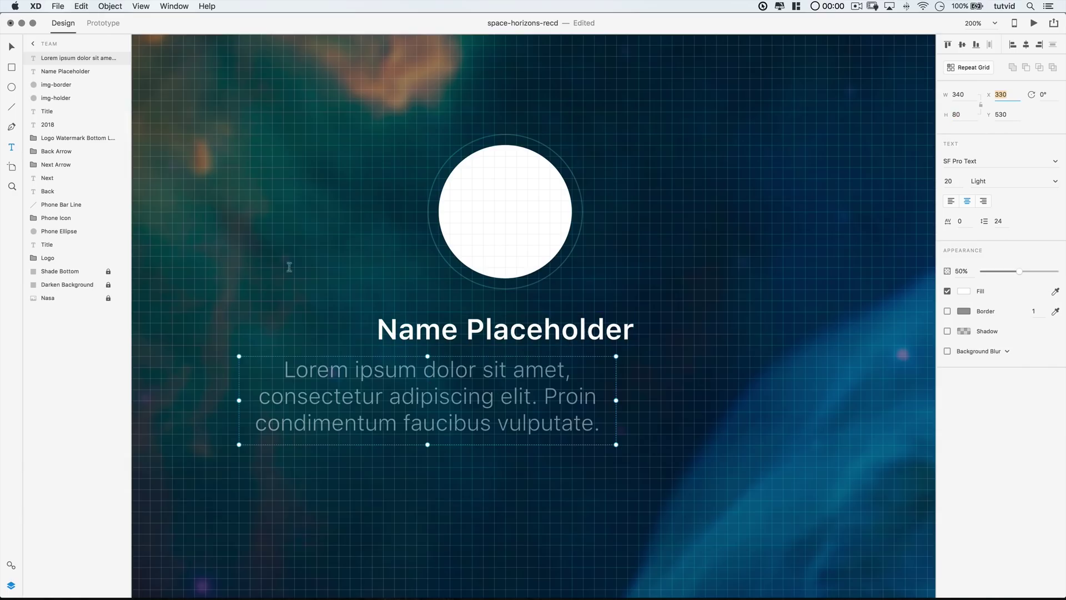
click(10, 47)
drag(465, 372, 546, 372)
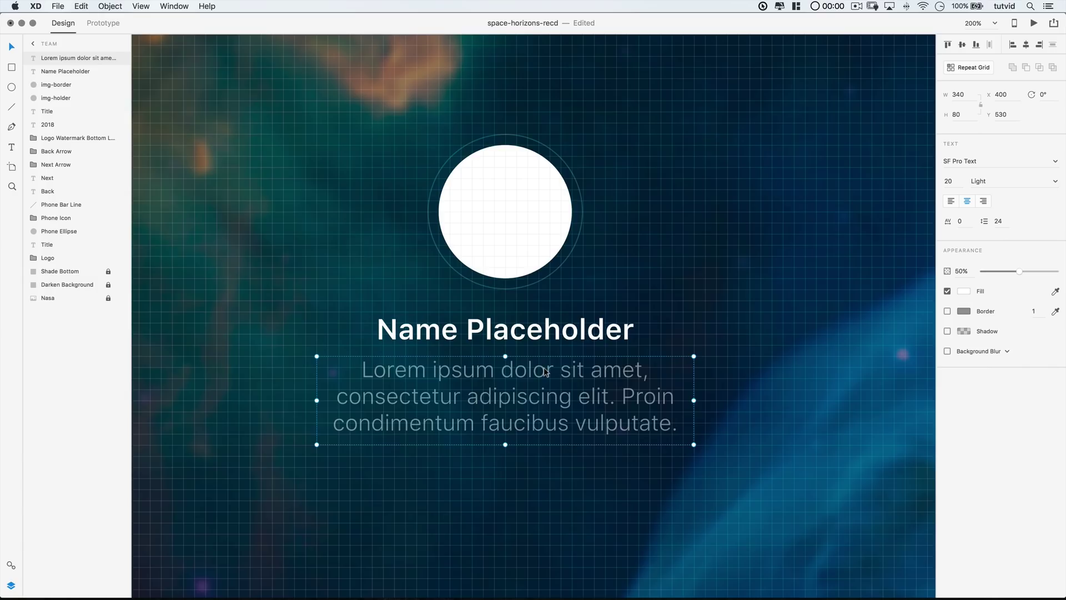
key(super+apostrophe)
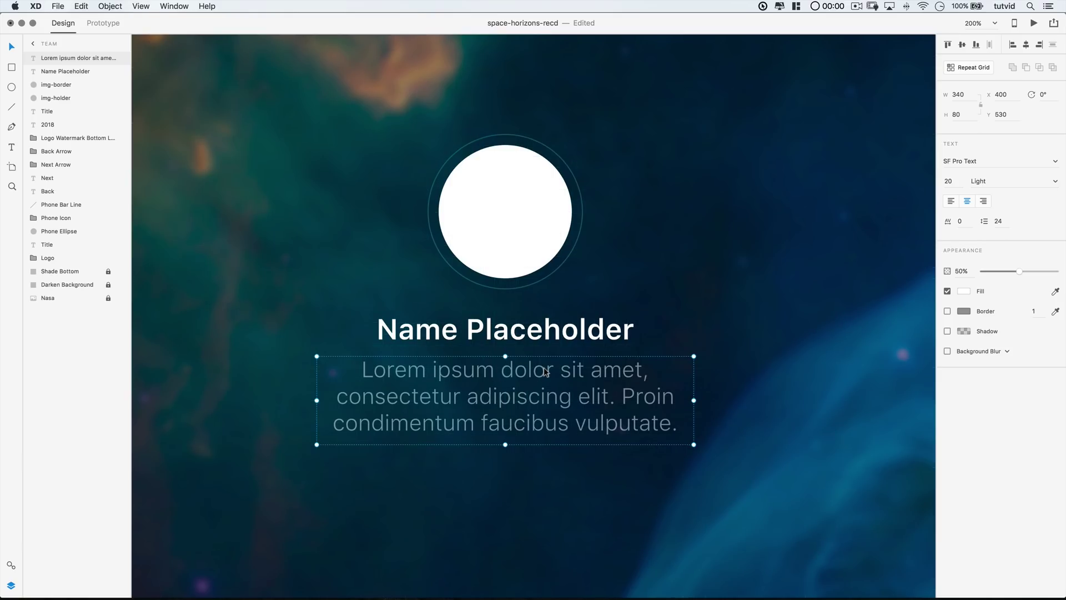
drag(539, 371, 536, 364)
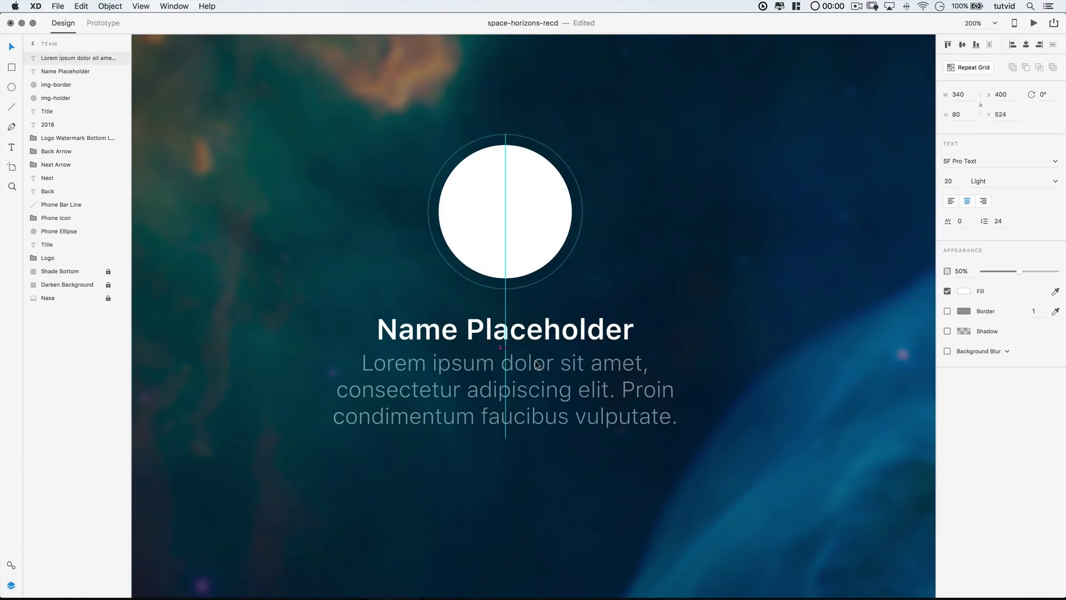
click(542, 475)
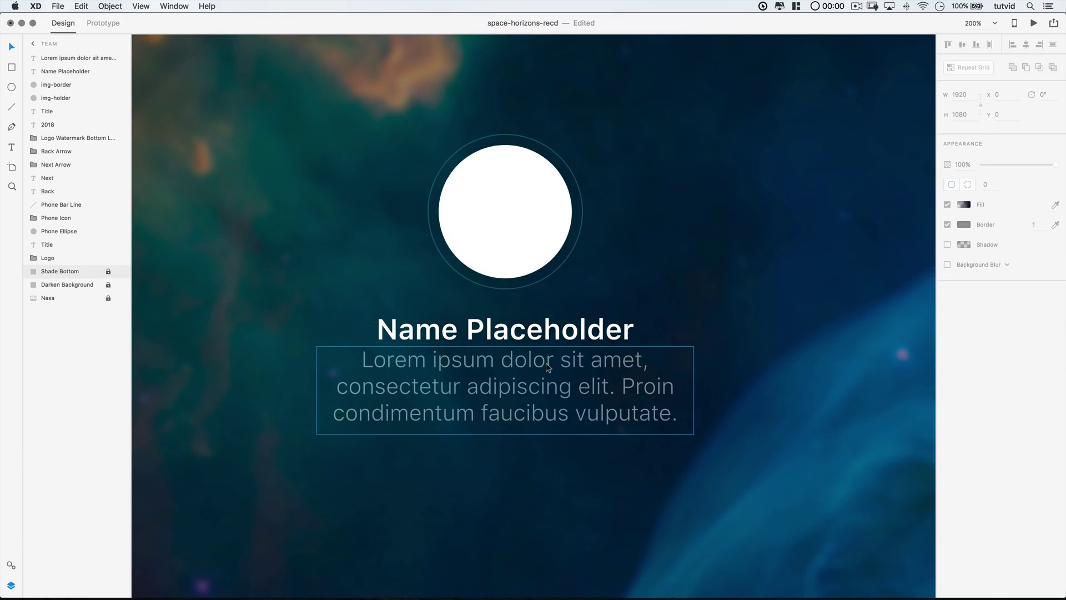
key(super+apostrophe)
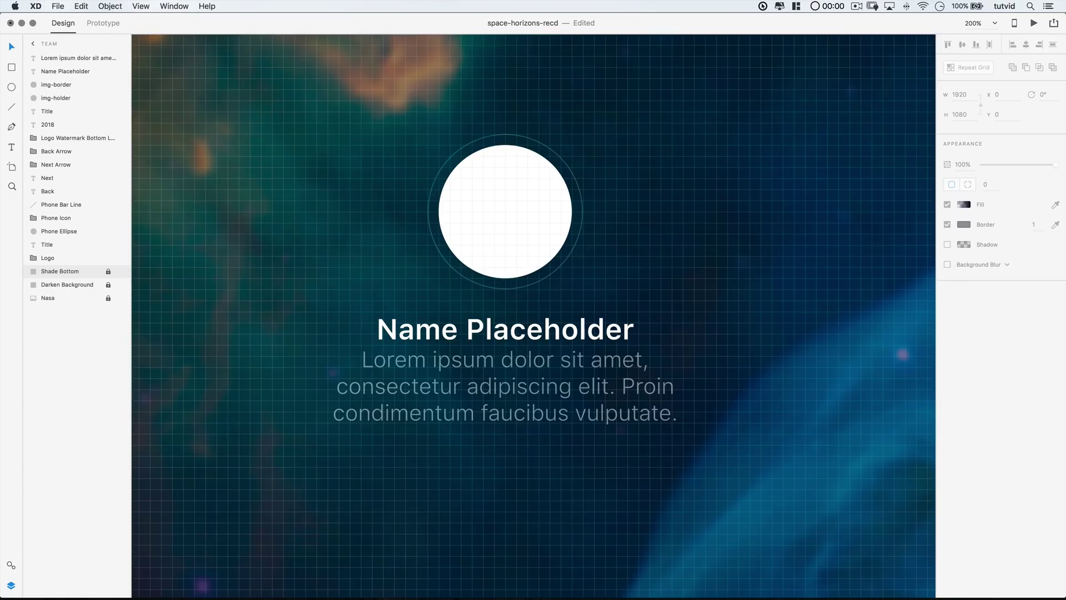
Draw a vertical line spanning the card's height and move it to the card's right
click(11, 107)
drag(504, 100, 504, 189)
drag(508, 226, 505, 456)
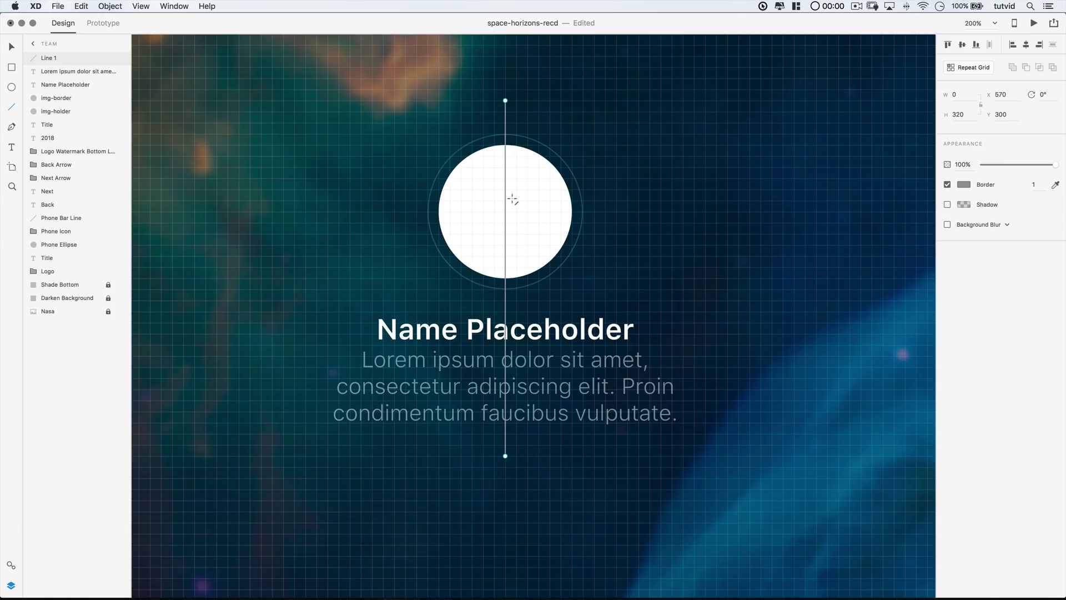
click(11, 46)
drag(506, 116, 692, 145)
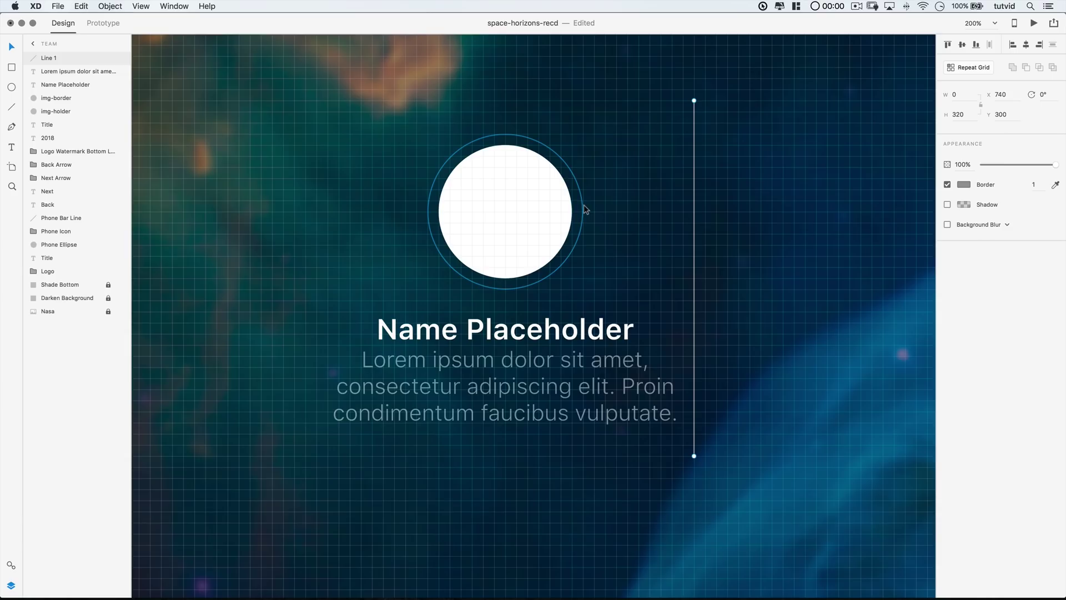
Give the line a white border and lower its opacity to 2
click(964, 184)
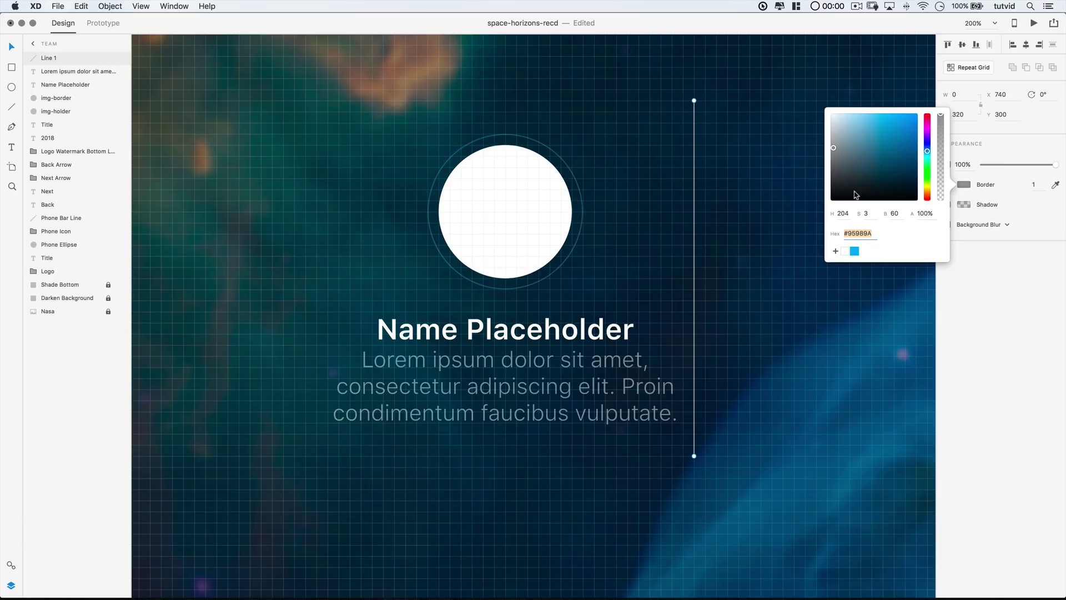
click(845, 251)
click(961, 165)
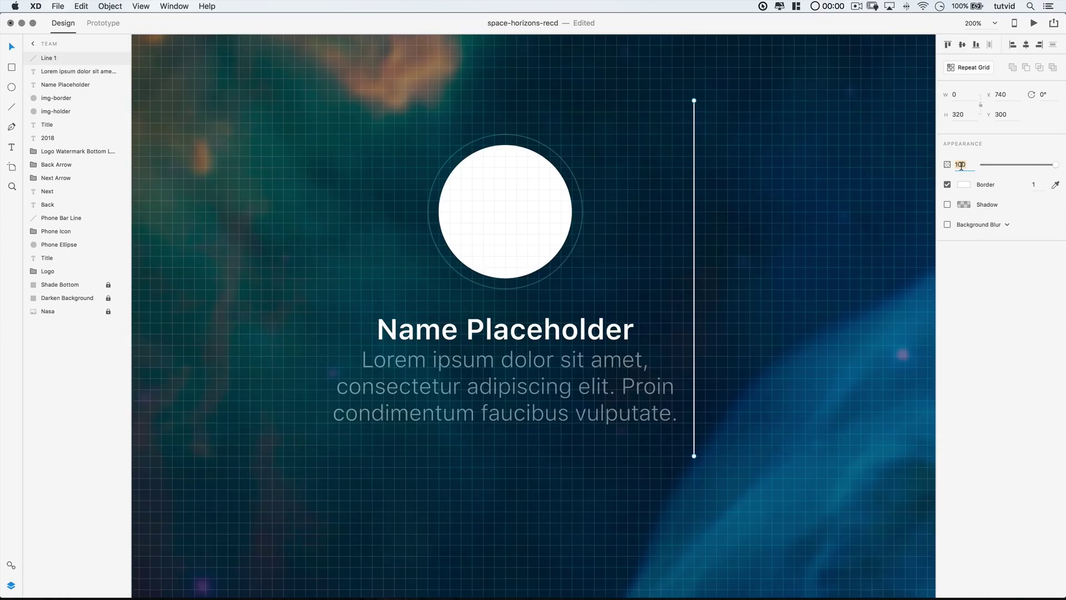
text(2)
key(Return)
click(782, 239)
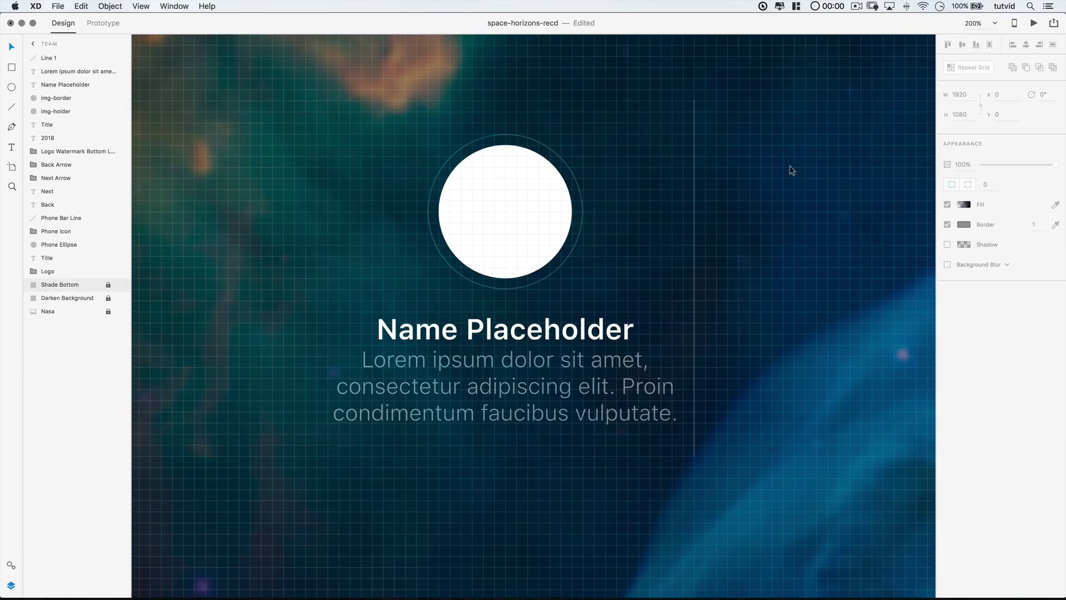
Group all the member card's elements into a group named bio
drag(792, 117, 312, 460)
click(118, 9)
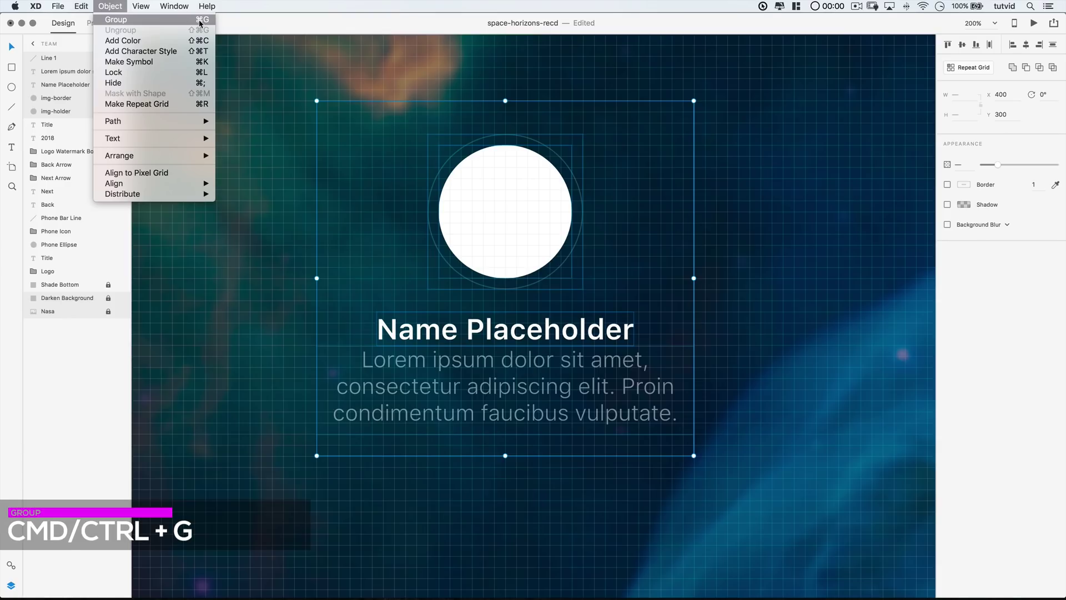
click(127, 21)
double_click(47, 58)
text(bio)
key(Return)
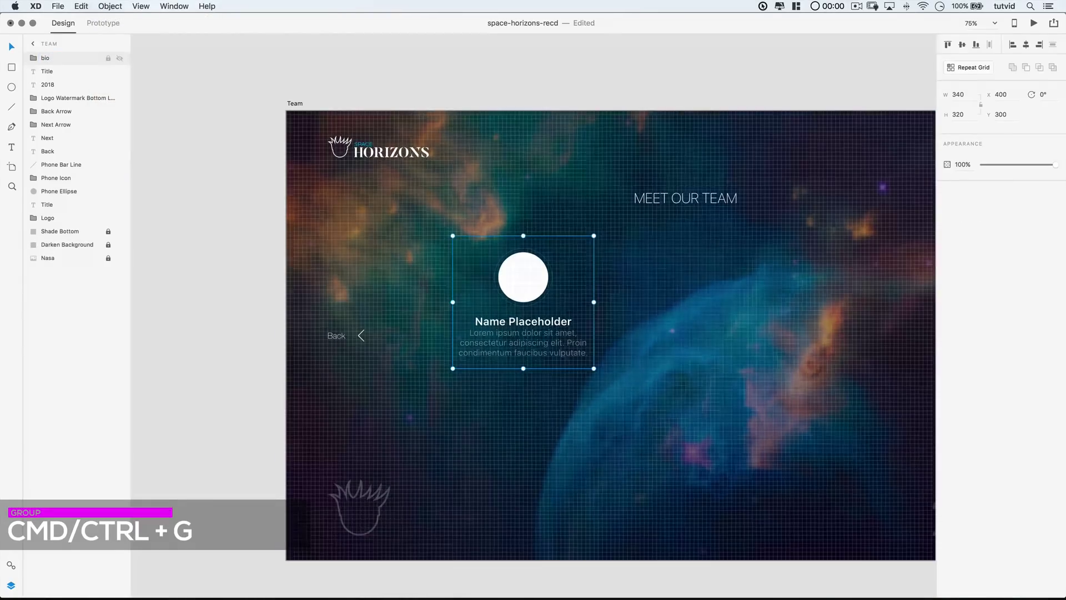
key(super+0)
drag(408, 356, 419, 356)
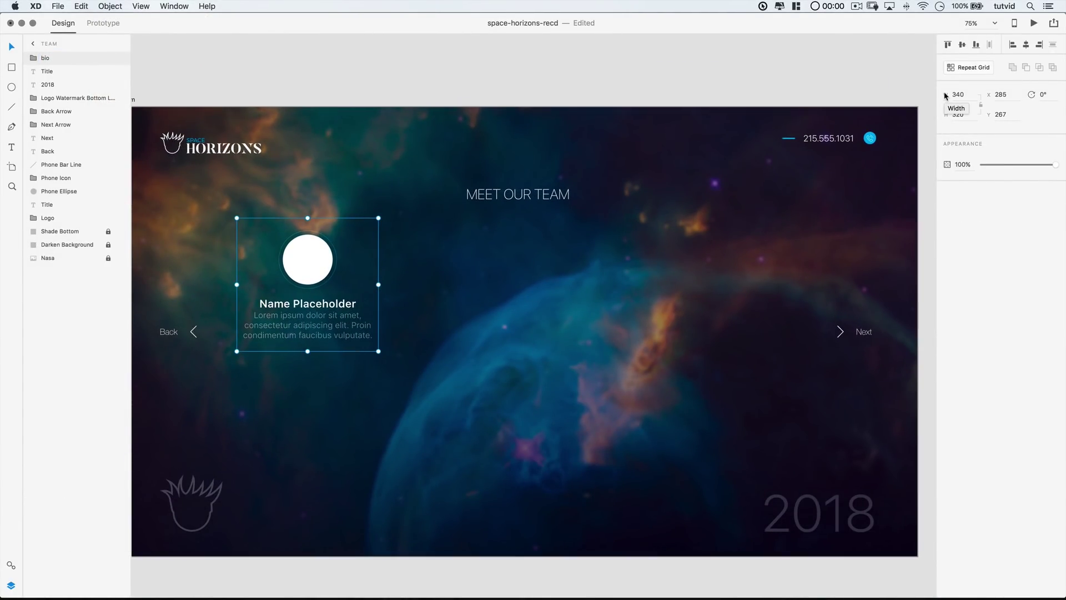
Make the bio group a repeat grid of four columns and two rows
click(974, 69)
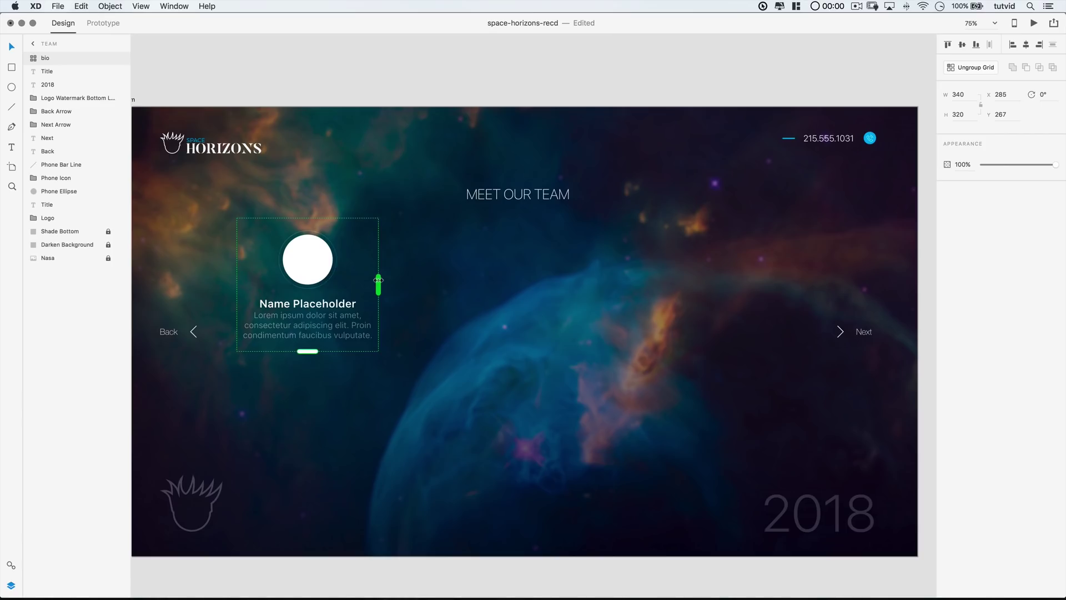
drag(379, 280, 833, 306)
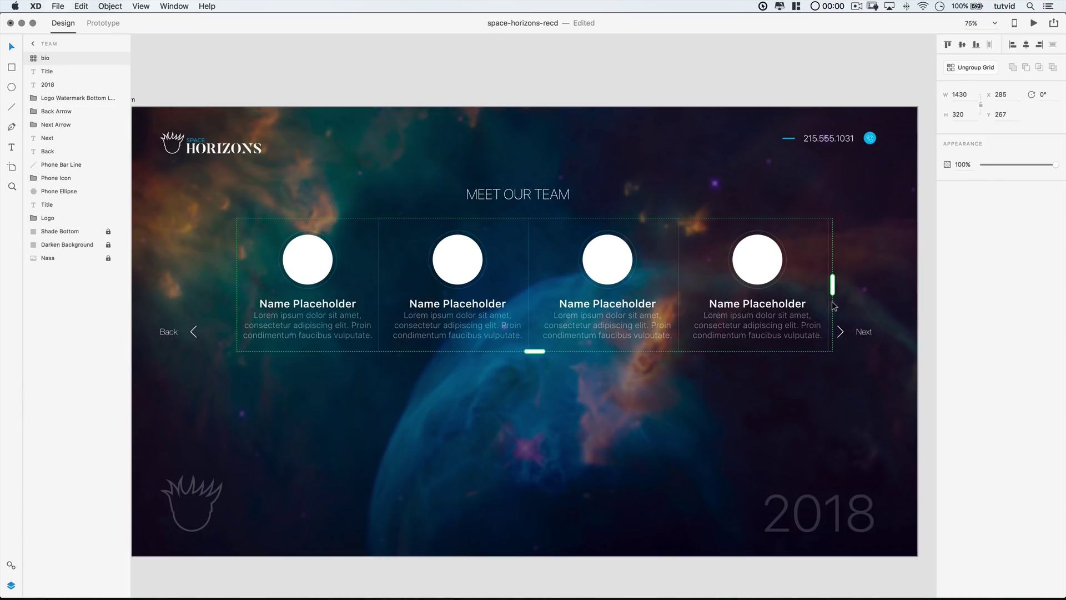
drag(535, 352, 539, 494)
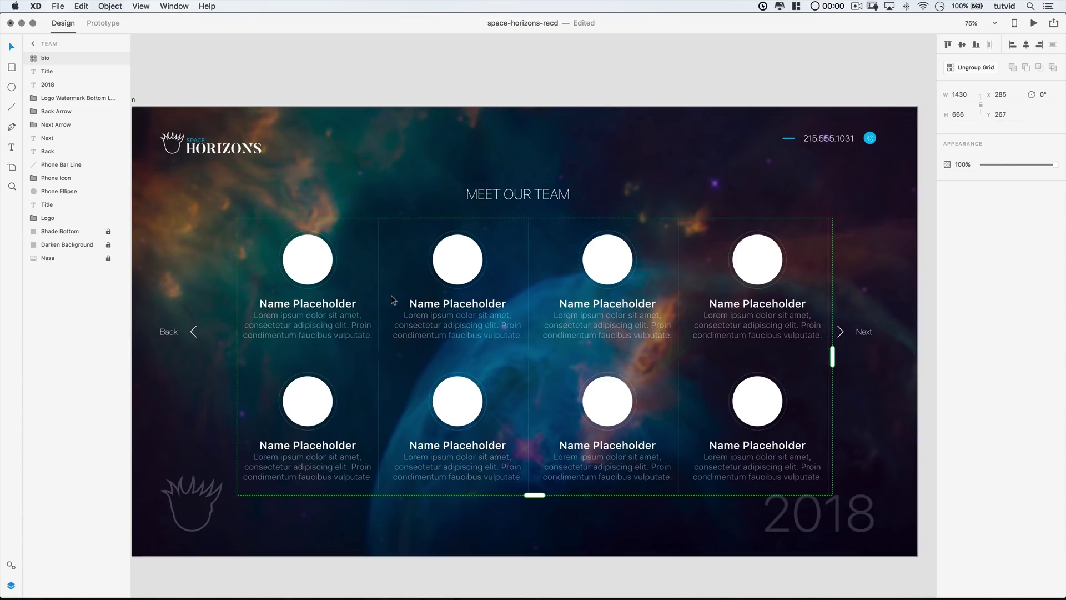
Widen column gaps, tighten row gaps, centre the grid and lower it to y 276
drag(393, 300, 389, 298)
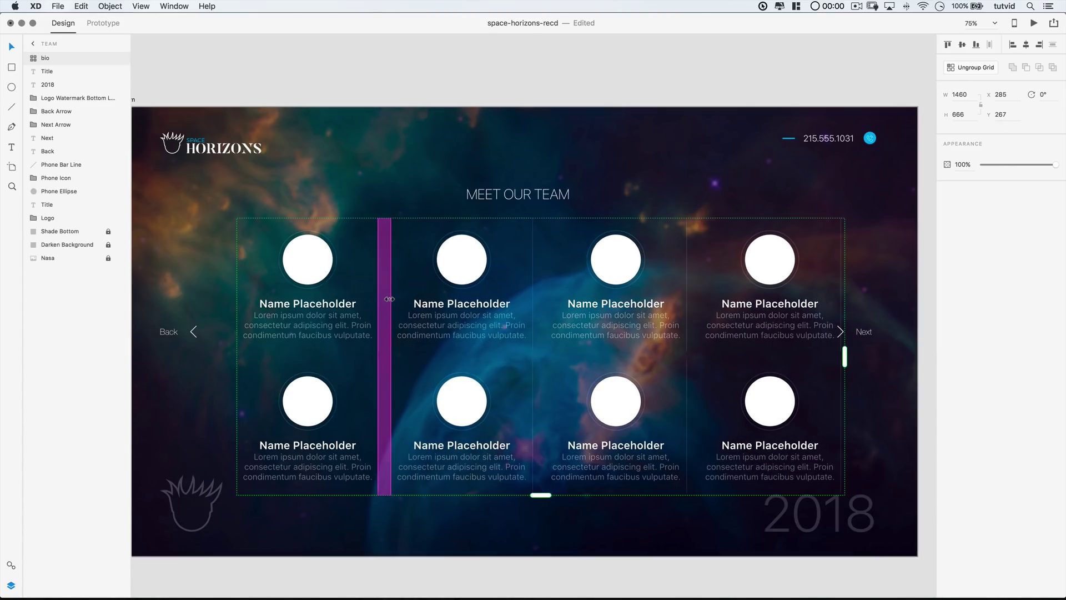
drag(354, 354, 354, 344)
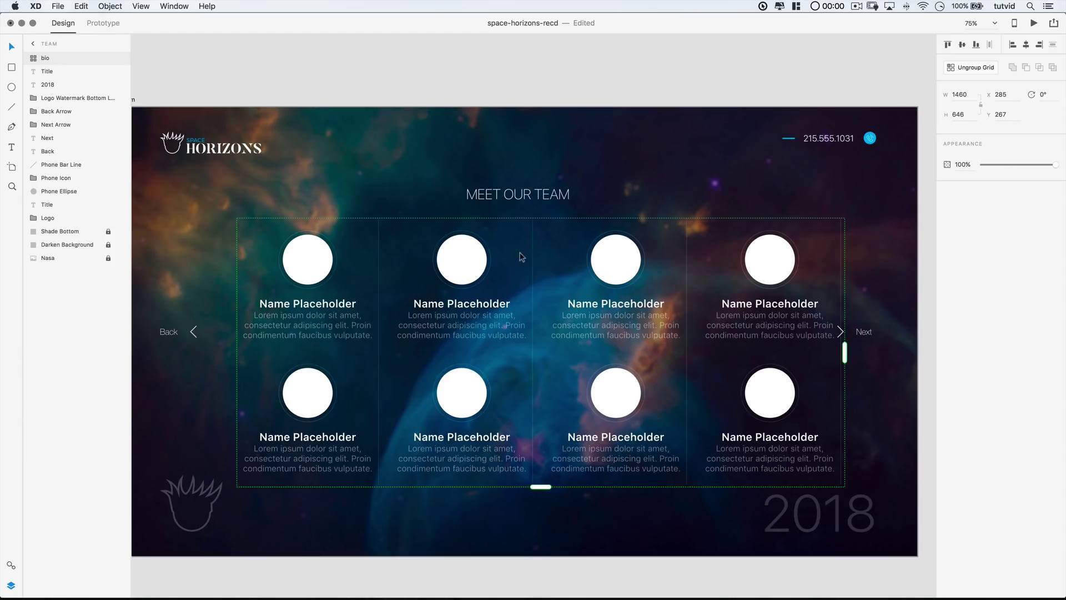
click(962, 44)
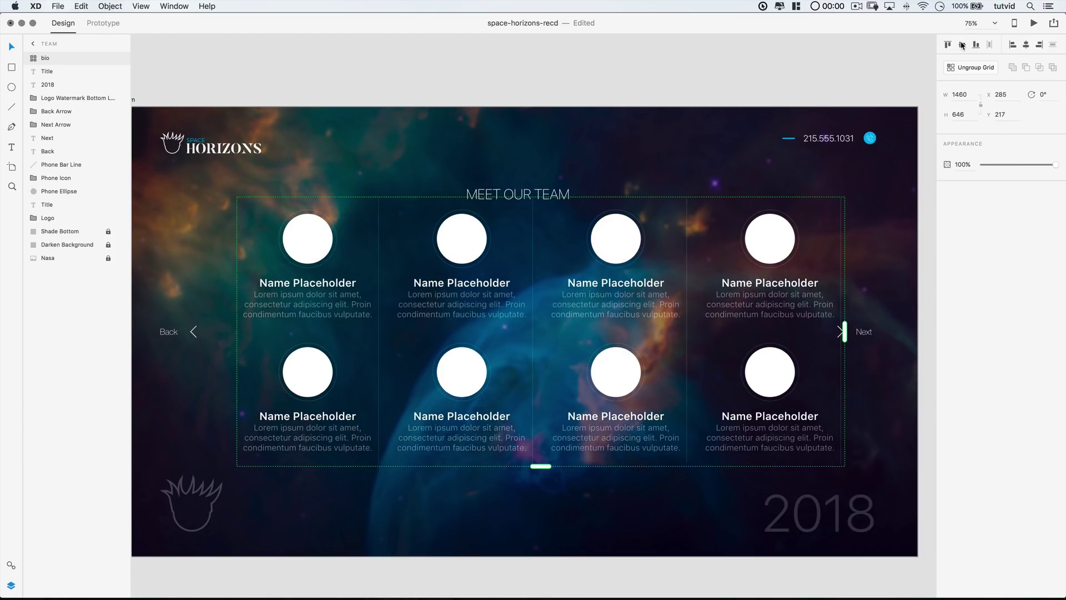
click(1026, 45)
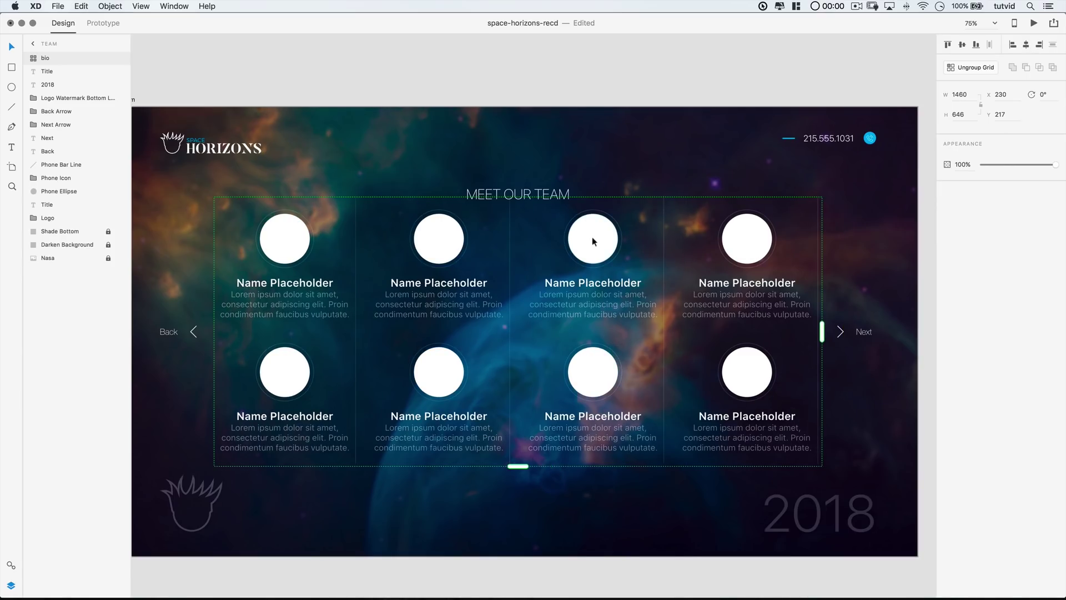
drag(592, 237, 589, 262)
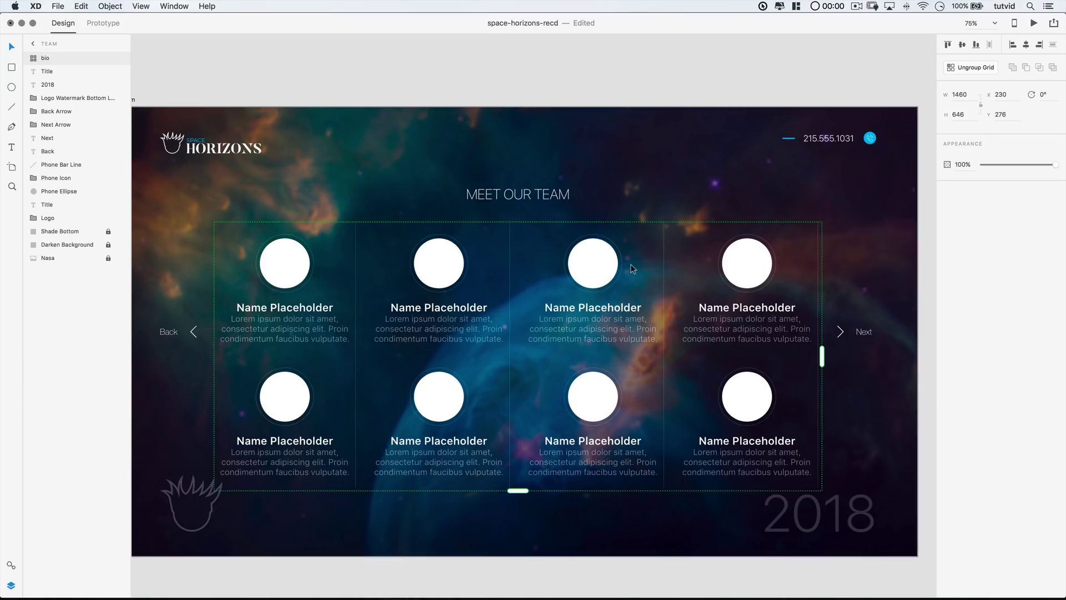
click(704, 180)
click(654, 85)
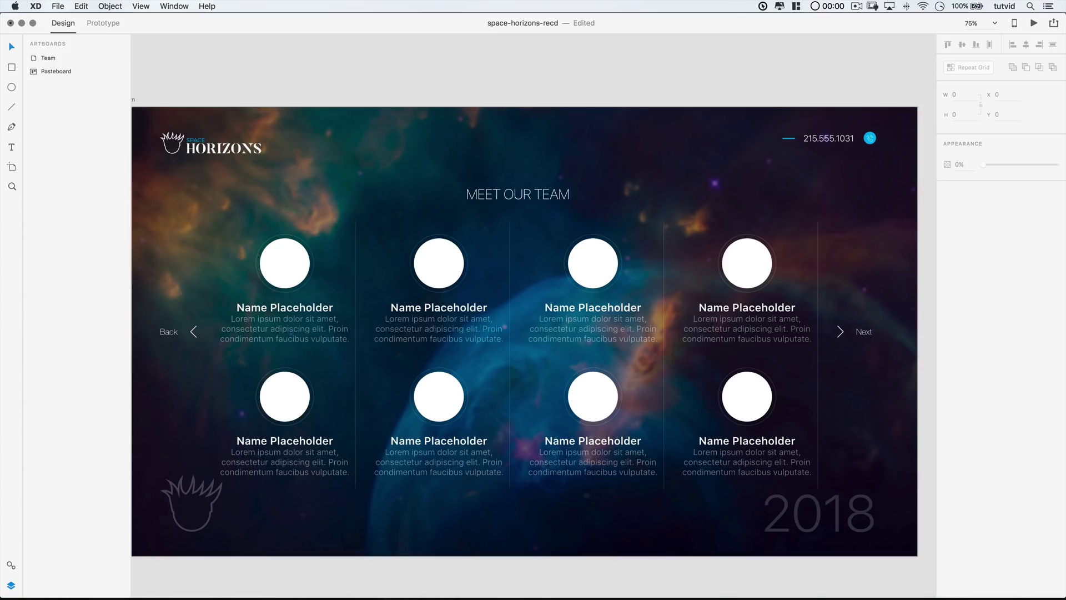
Drop photos 01.jpg through 08.jpg from Finder onto the first card circle
key(super+Tab)
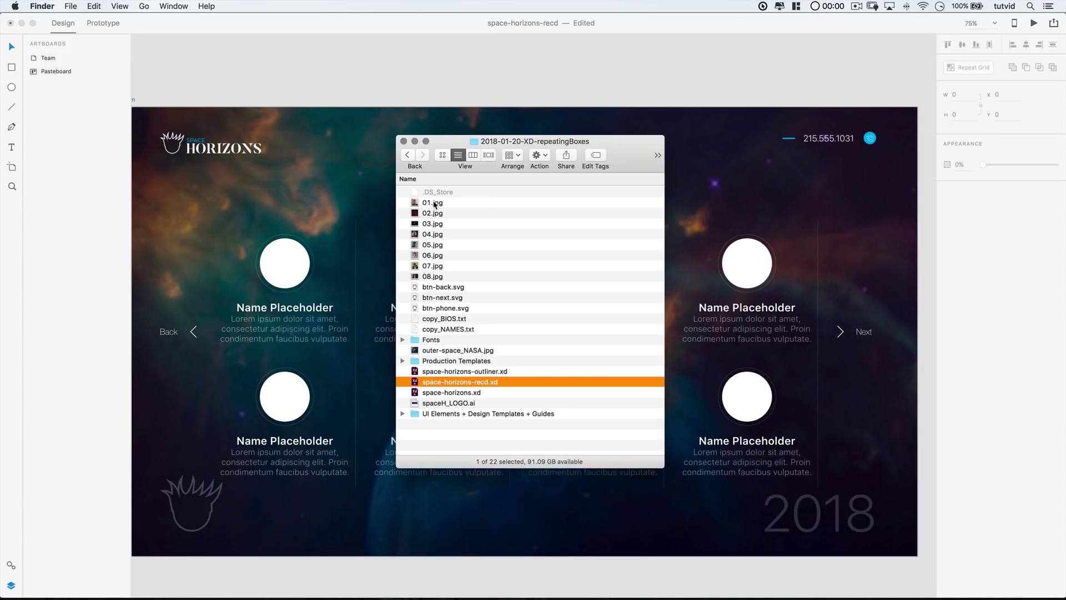
click(435, 204)
shift+click(436, 277)
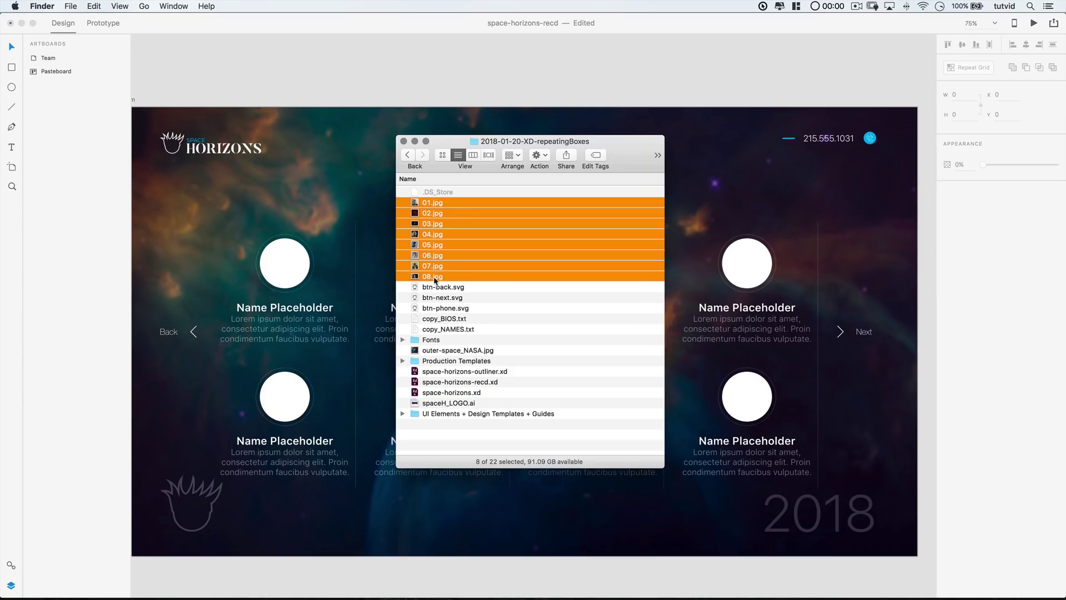
drag(435, 214, 282, 255)
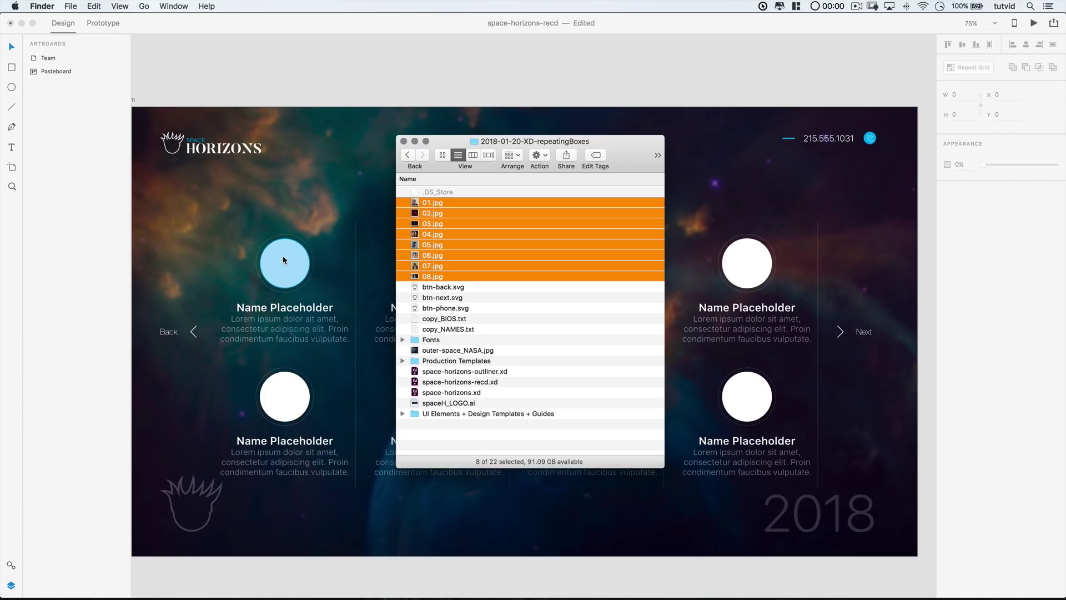
click(321, 195)
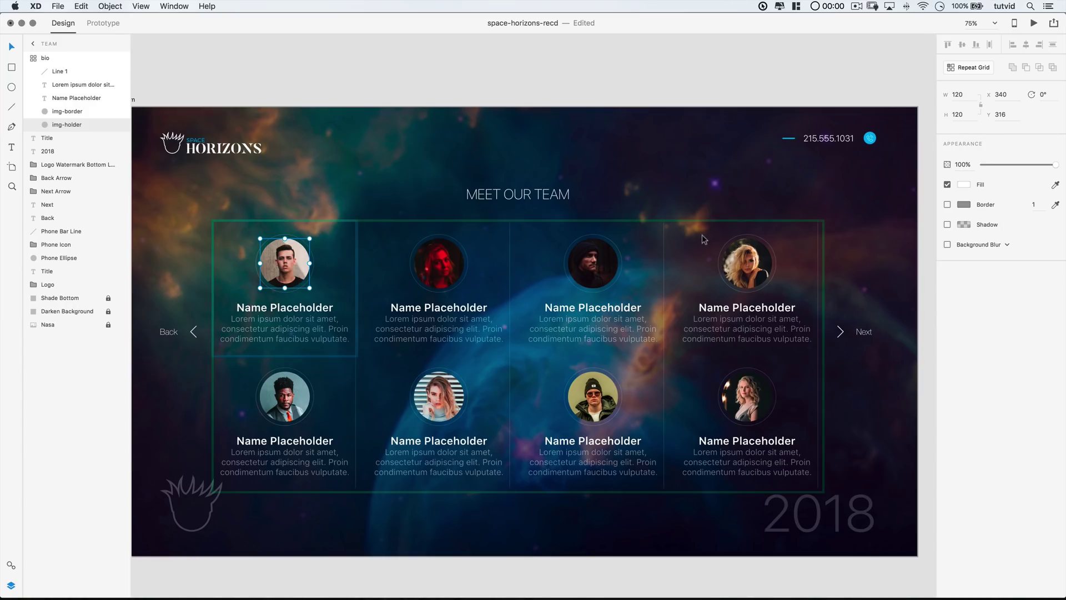
Check that each card in the grid shows a different portrait
click(436, 258)
click(605, 270)
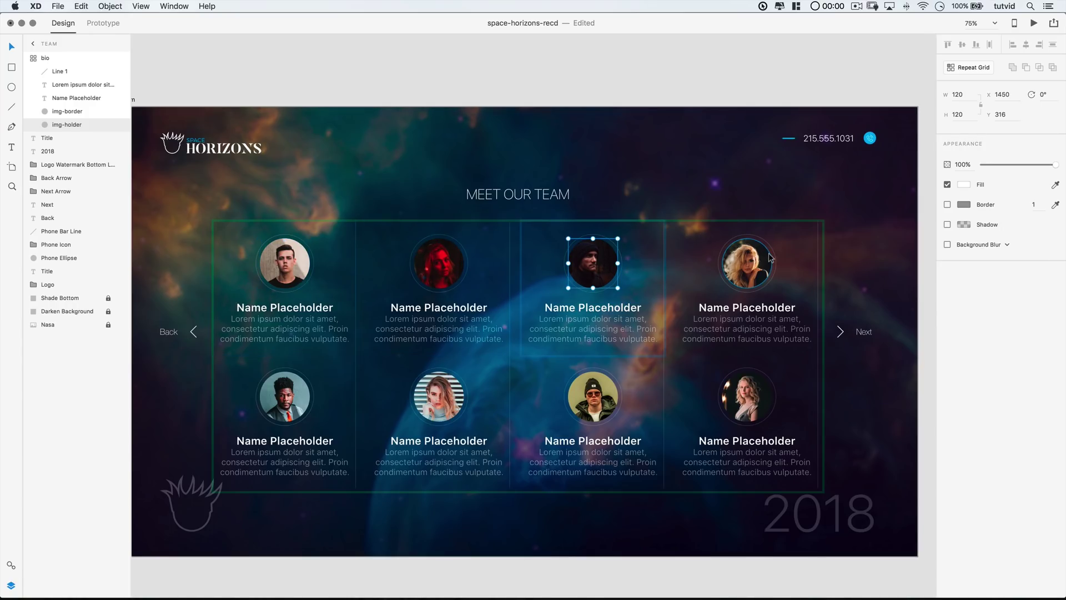
click(769, 281)
click(766, 400)
click(637, 85)
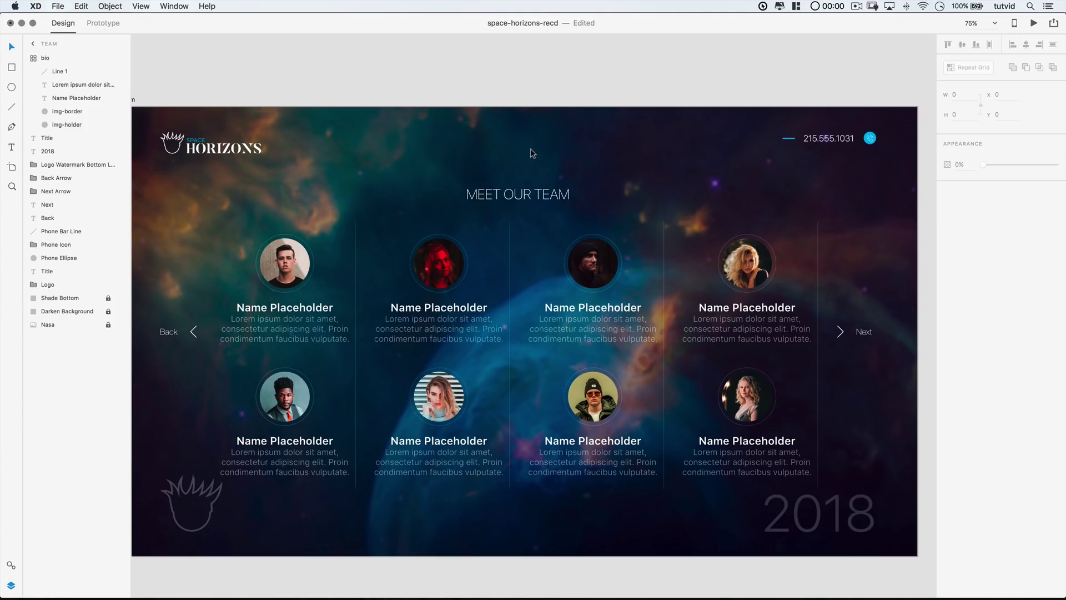
Open copy_NAMES.txt in TextEdit to review the names, then close it
key(super+Tab)
click(437, 329)
double_click(437, 330)
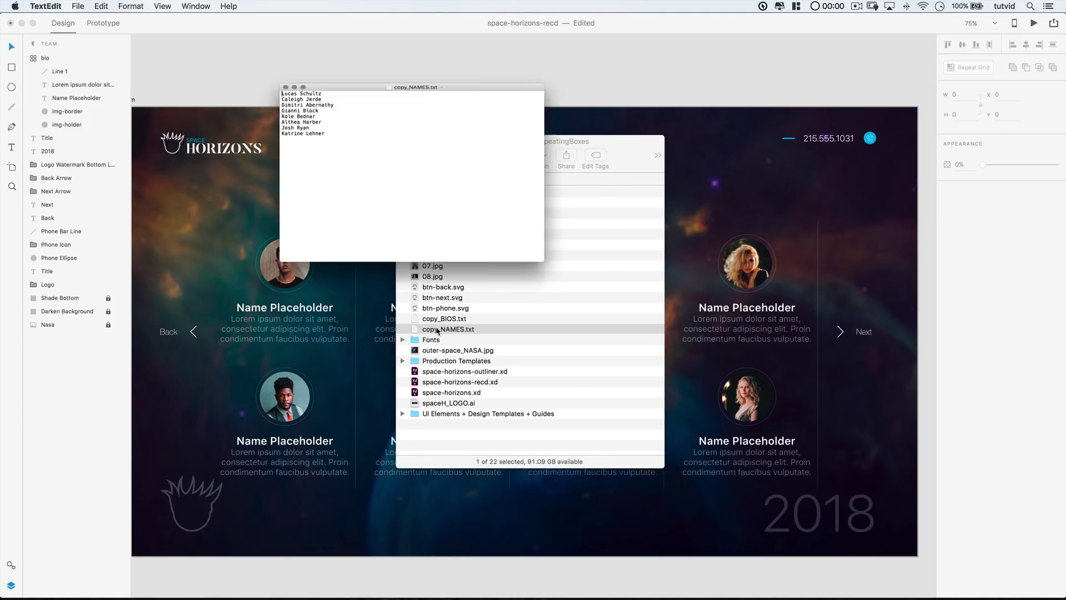
drag(256, 31, 312, 86)
click(312, 84)
click(251, 19)
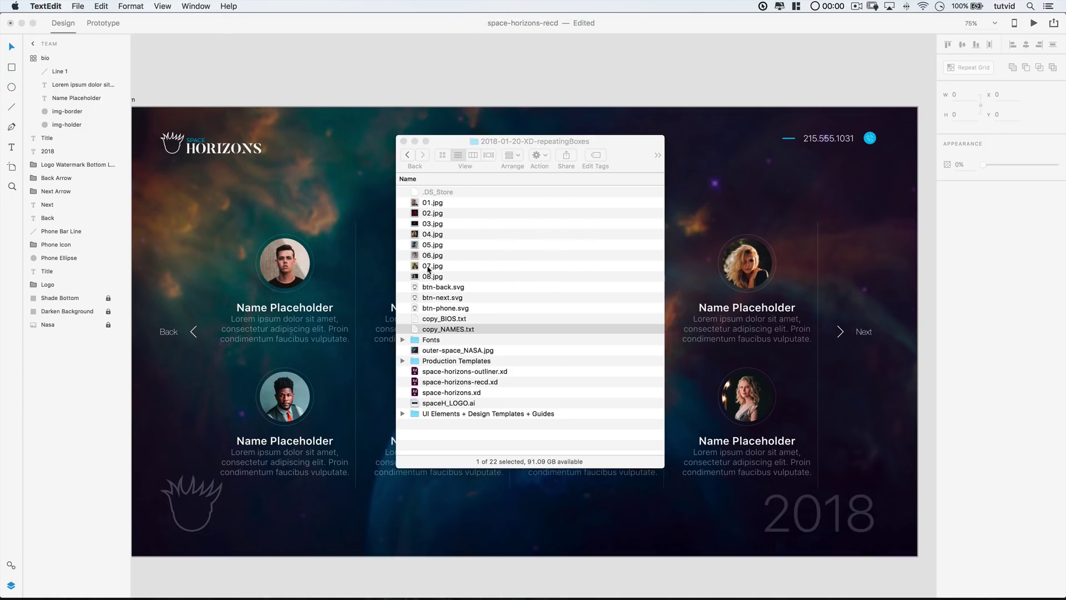
Drag copy_NAMES.txt onto the first Name Placeholder to fill all eight card names
drag(466, 330, 304, 307)
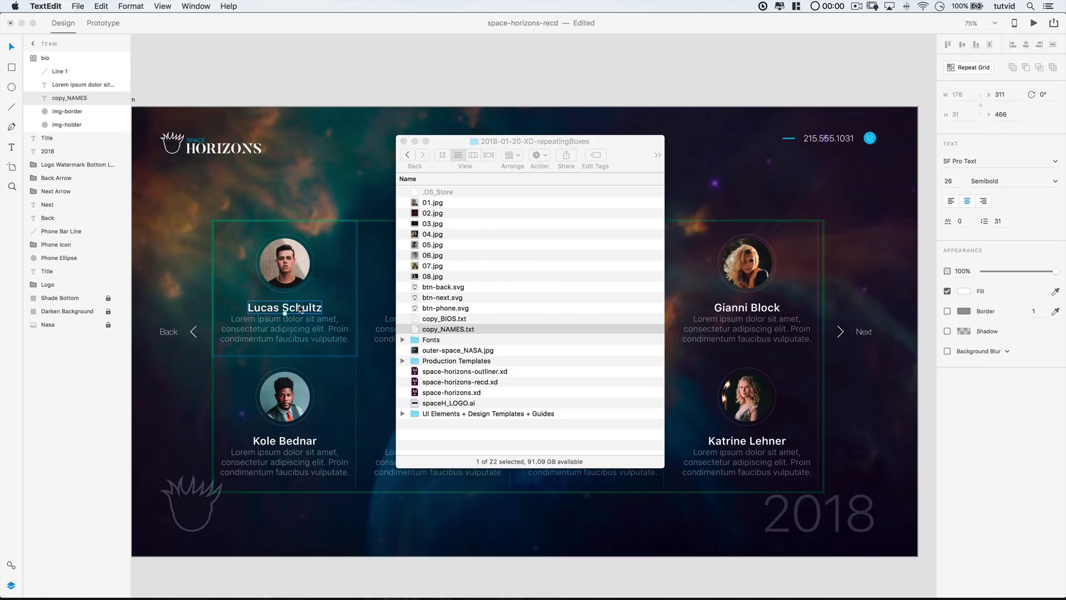
click(332, 154)
click(378, 189)
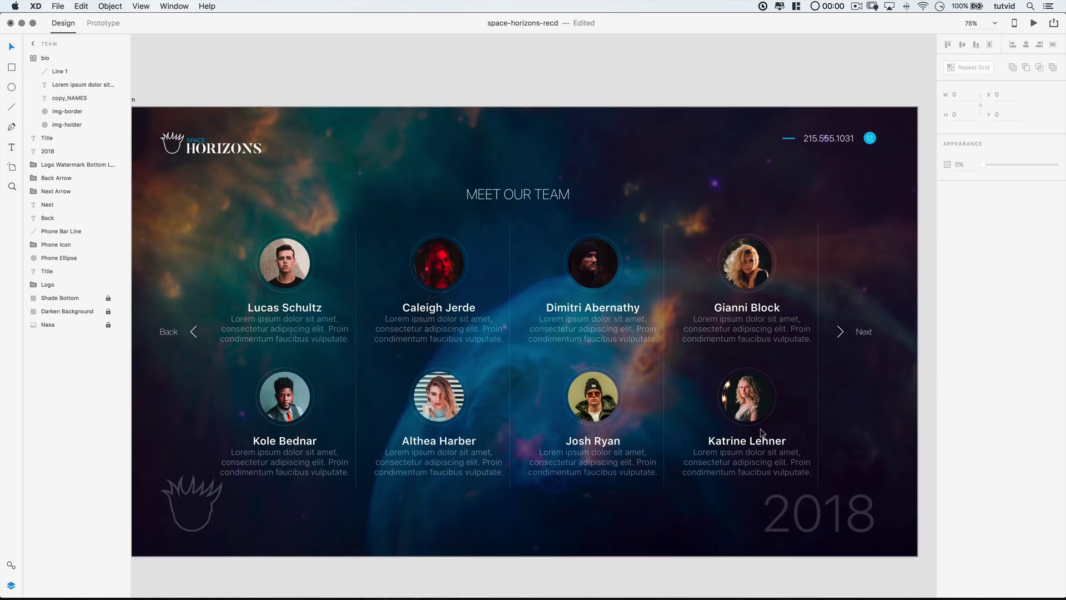
key(super+Tab)
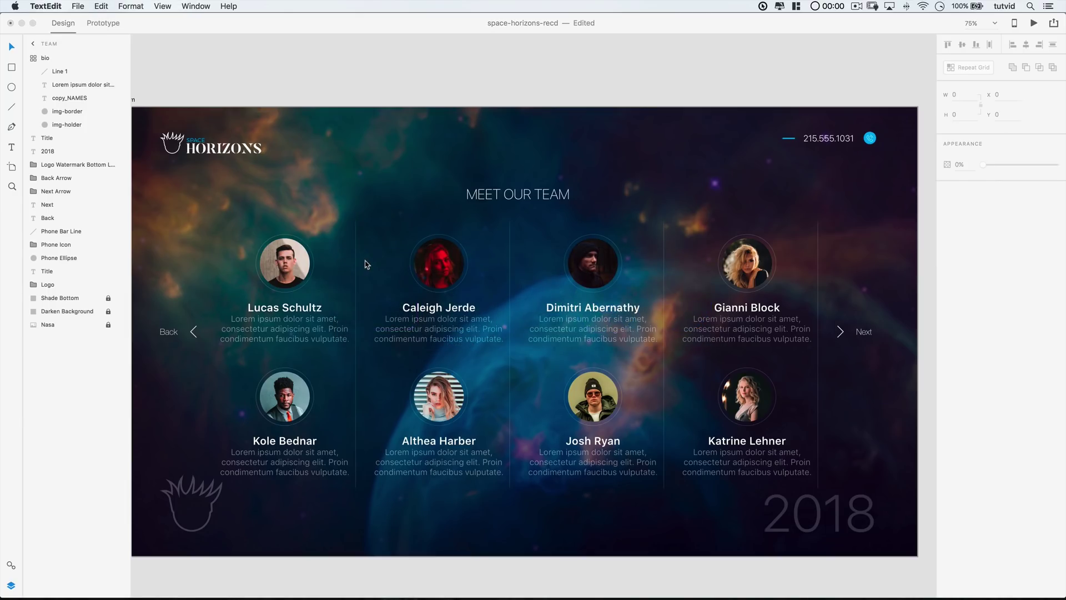
Open copy_BIOS.txt in TextEdit, widen the window to read the full bio lines, then close it
key(super+Tab)
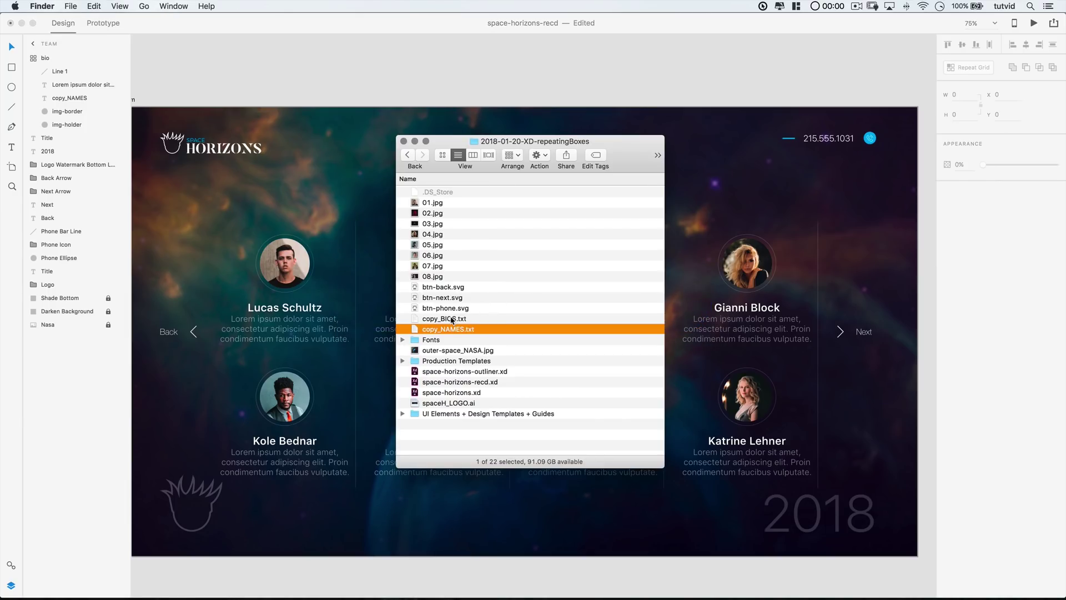
double_click(451, 319)
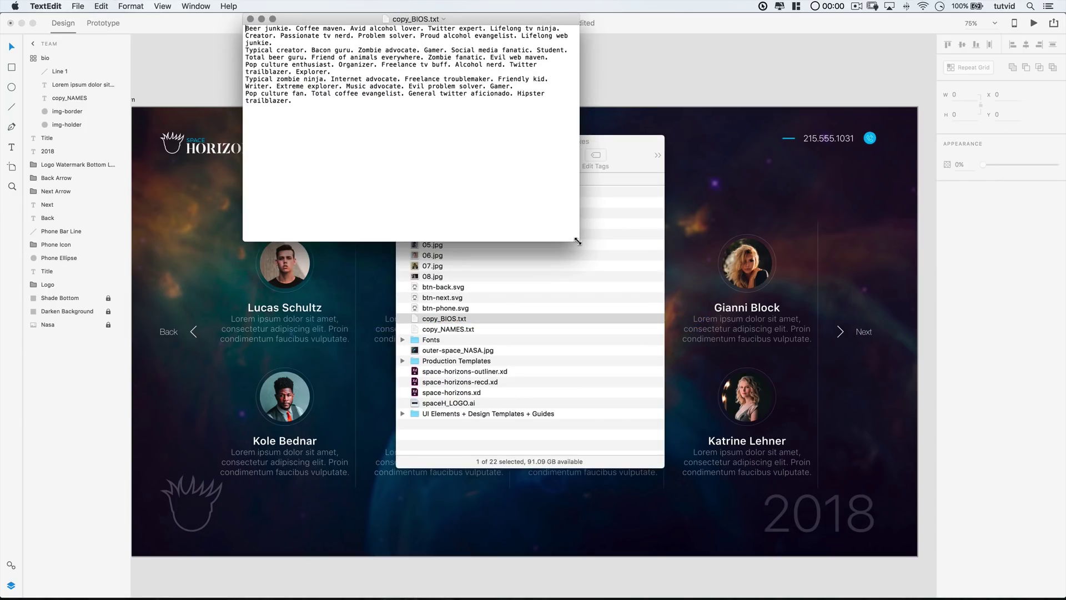
drag(577, 240, 777, 282)
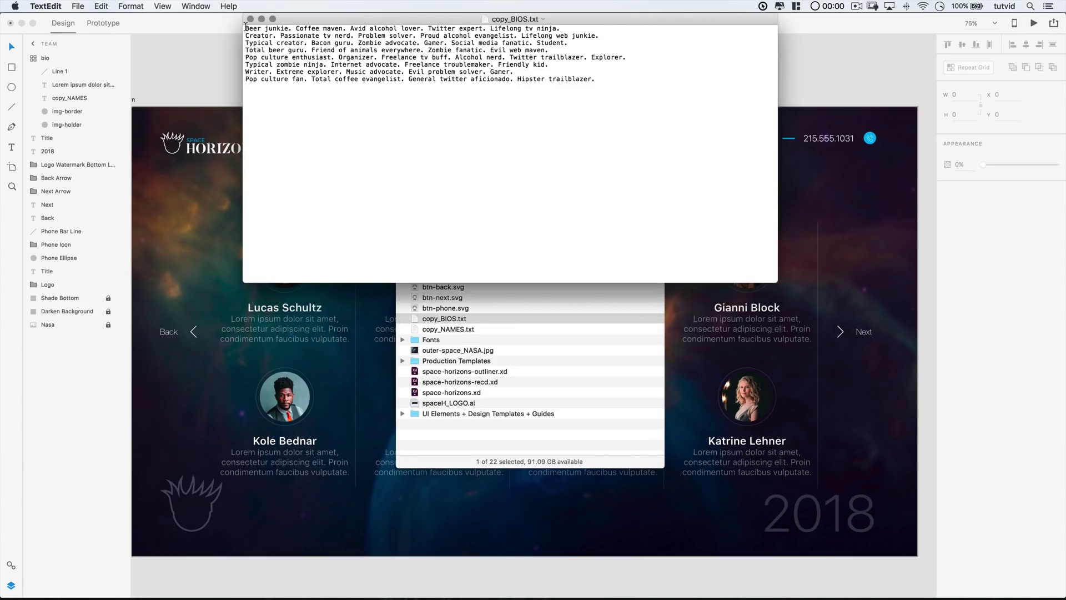
drag(246, 26, 574, 82)
click(625, 109)
click(250, 19)
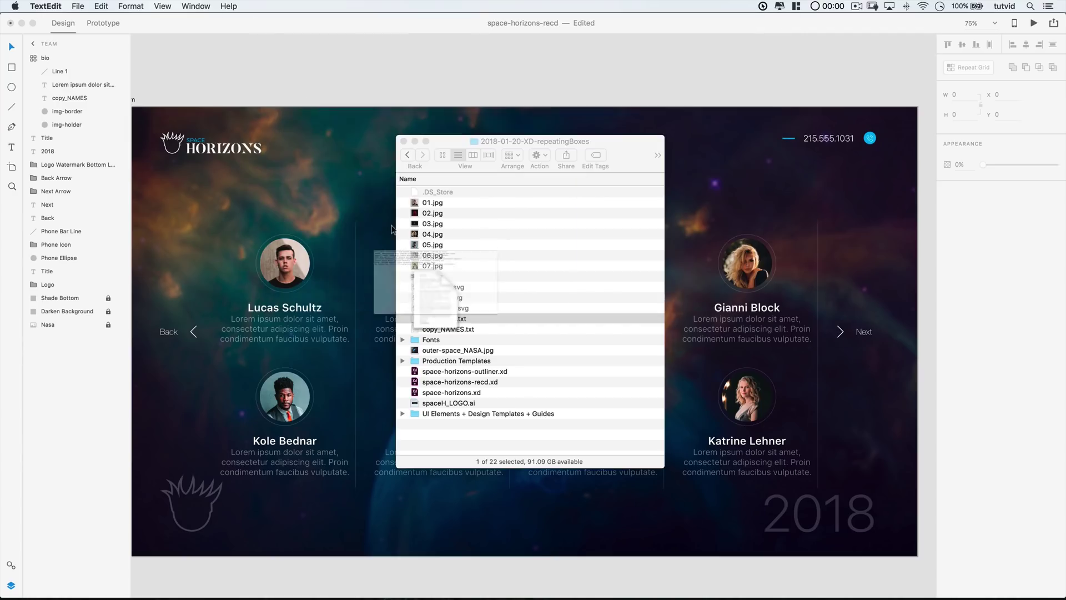
Drop copy_BIOS.txt onto the Lorem ipsum bio so all eight cards get their own biography
drag(450, 320, 283, 331)
click(183, 382)
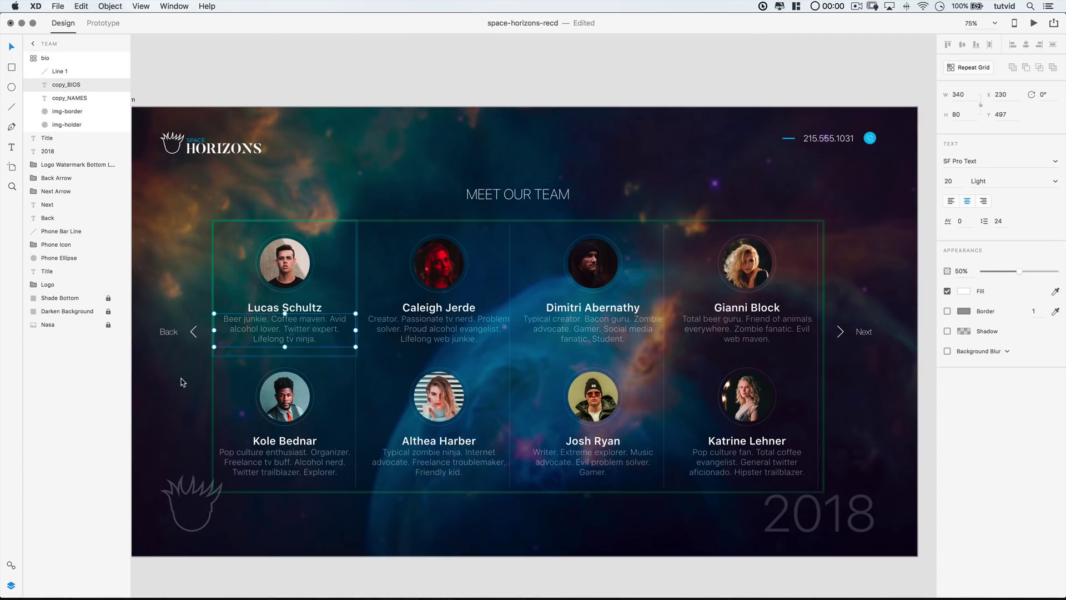
click(409, 181)
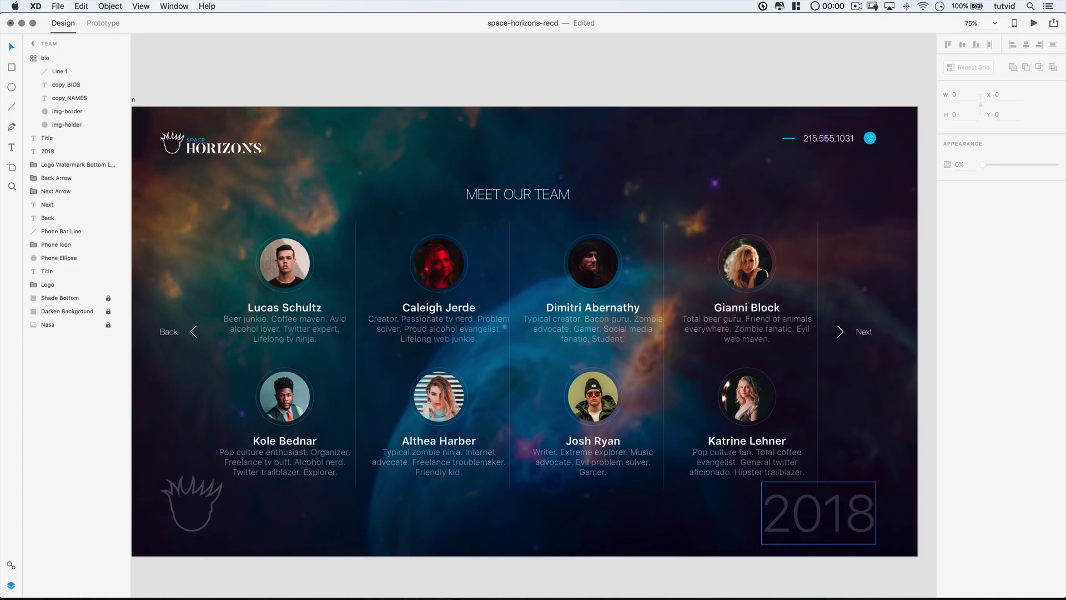
click(574, 173)
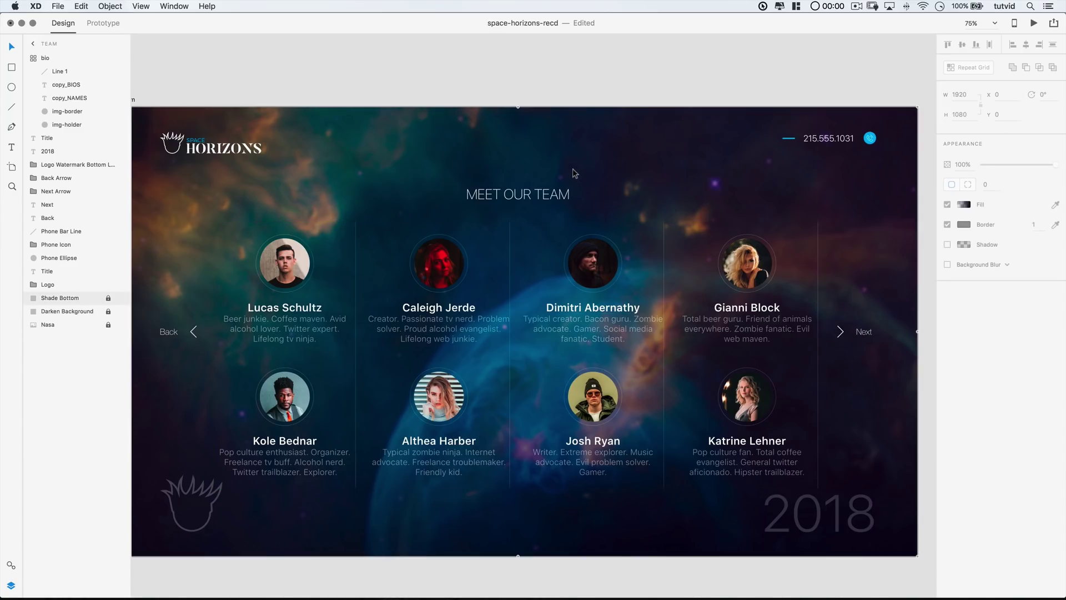